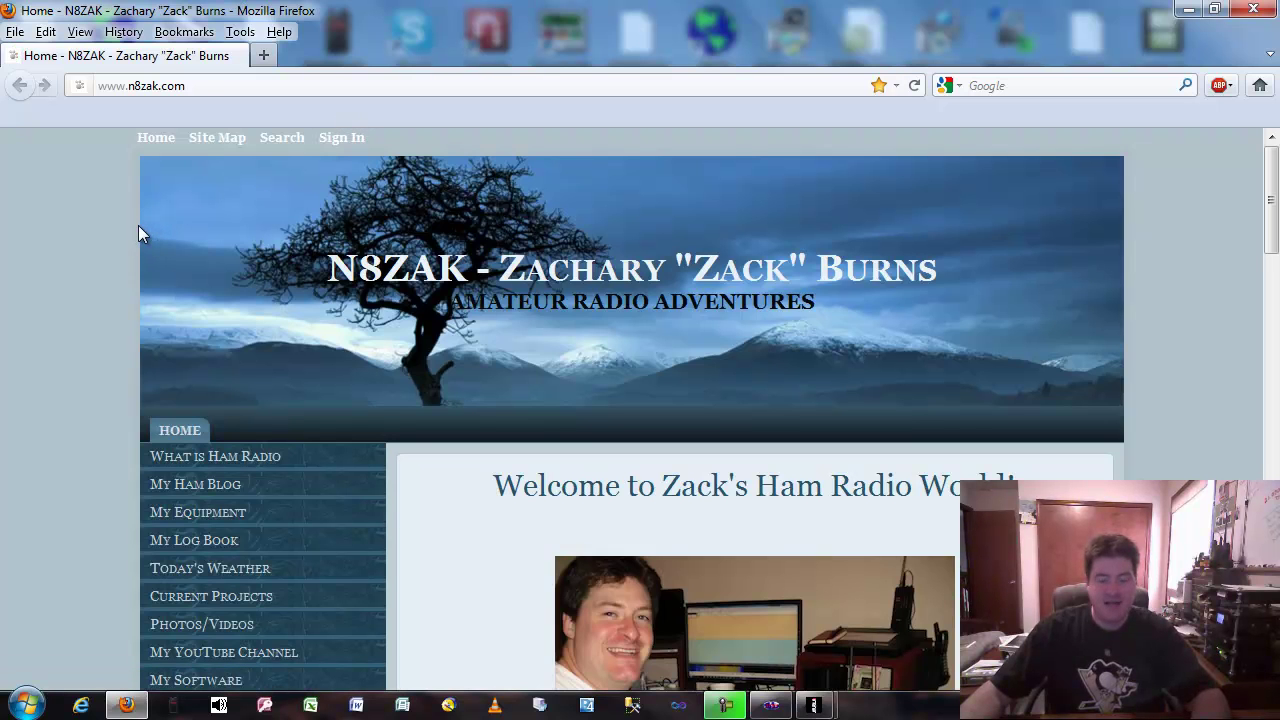
- Browse File Listing to the Digital Communications Software folder's FLdigi downloads, then start a new tab
{"action": "scroll", "coordinate": [138, 230], "scroll_direction": "down", "scroll_amount": 3}
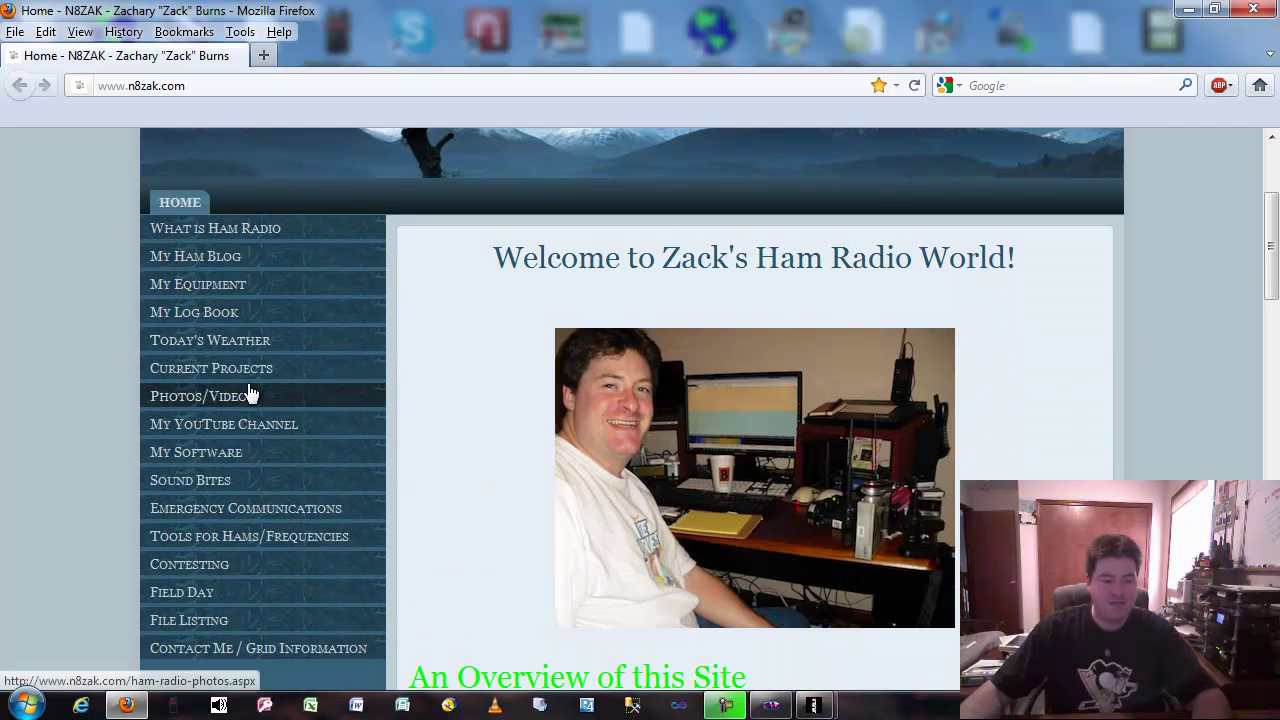
{"action": "left_click", "coordinate": [234, 617]}
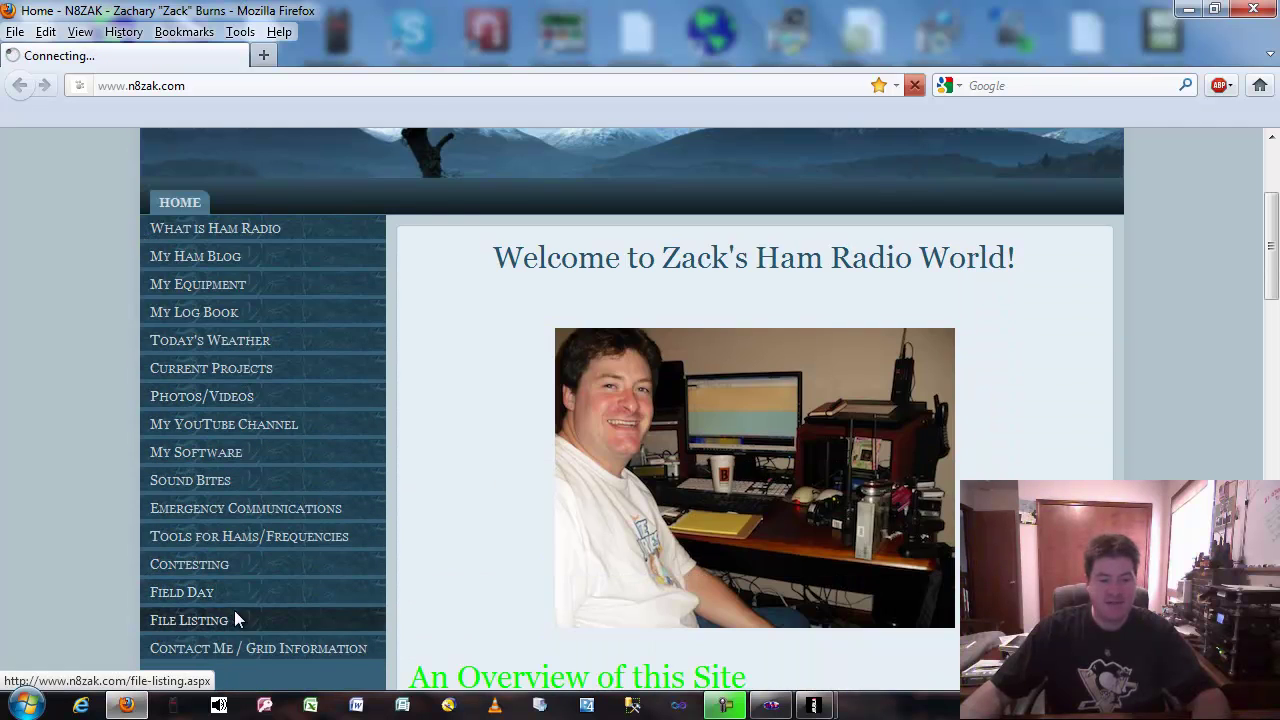
{"action": "scroll", "coordinate": [543, 395], "scroll_direction": "down", "scroll_amount": 2}
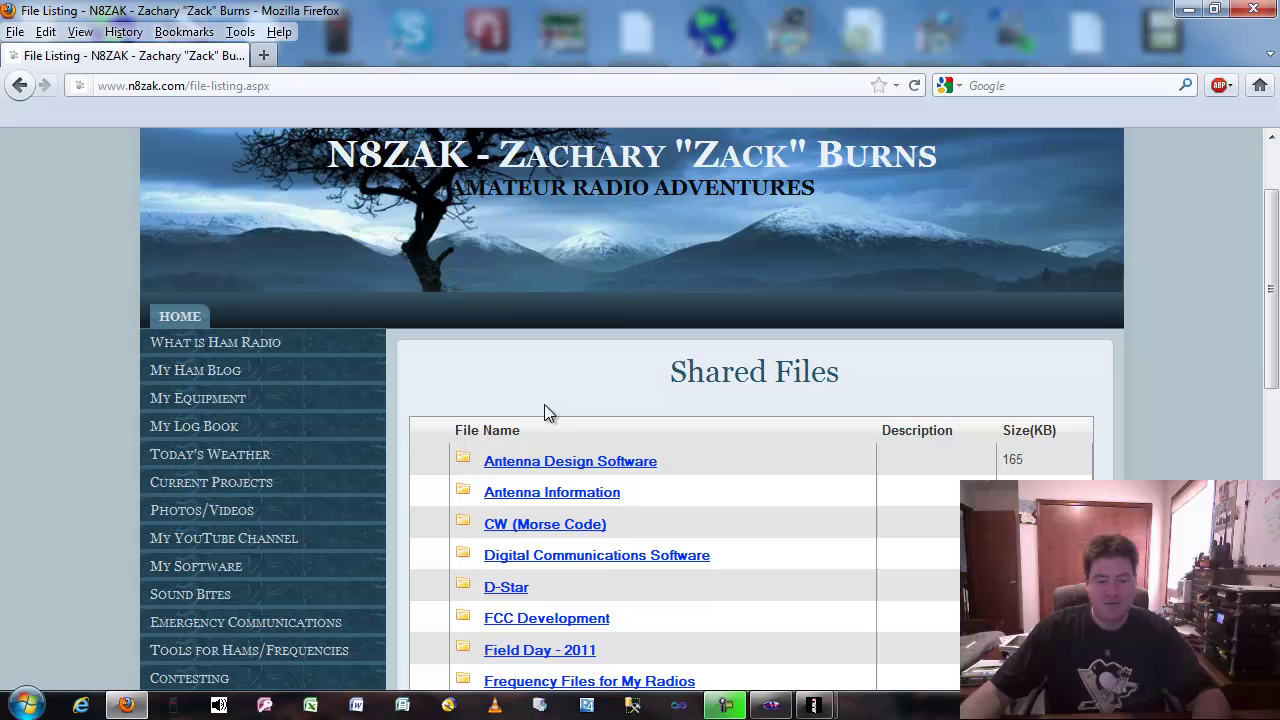
{"action": "left_click", "coordinate": [598, 556]}
{"action": "scroll", "coordinate": [628, 484], "scroll_direction": "down", "scroll_amount": 2}
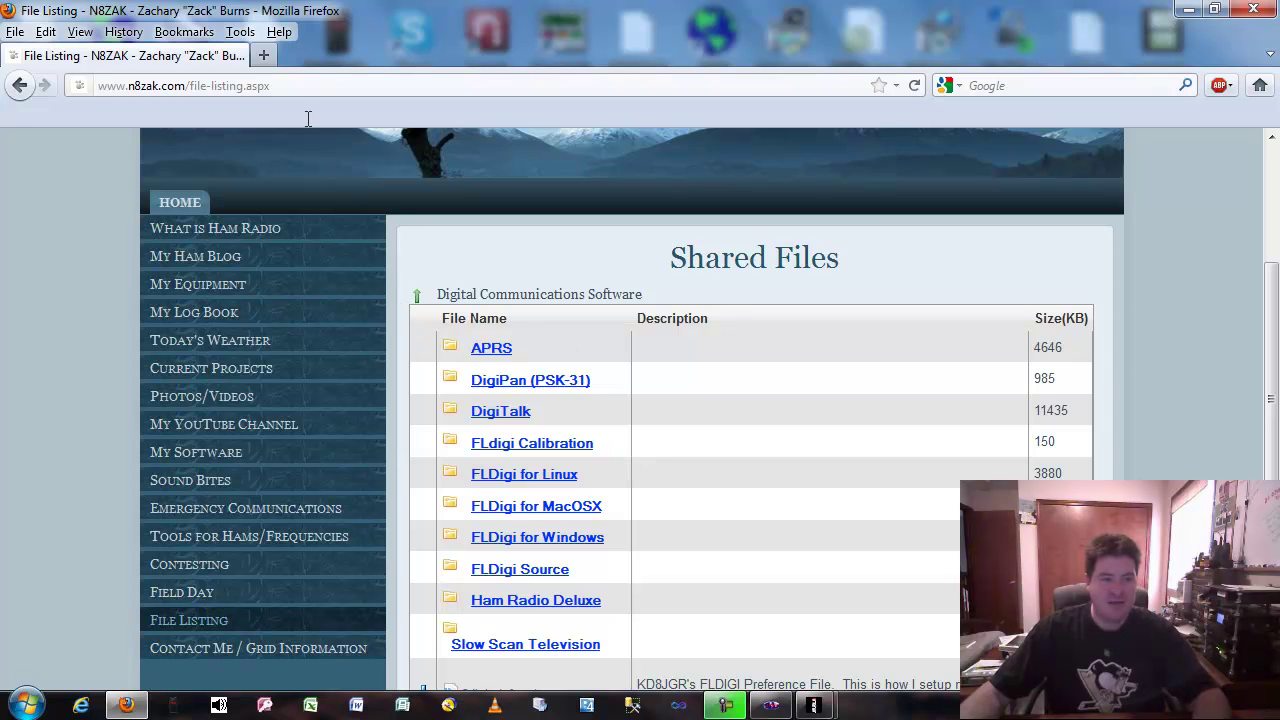
{"action": "left_click", "coordinate": [265, 57]}
{"action": "type", "text": "ww"}
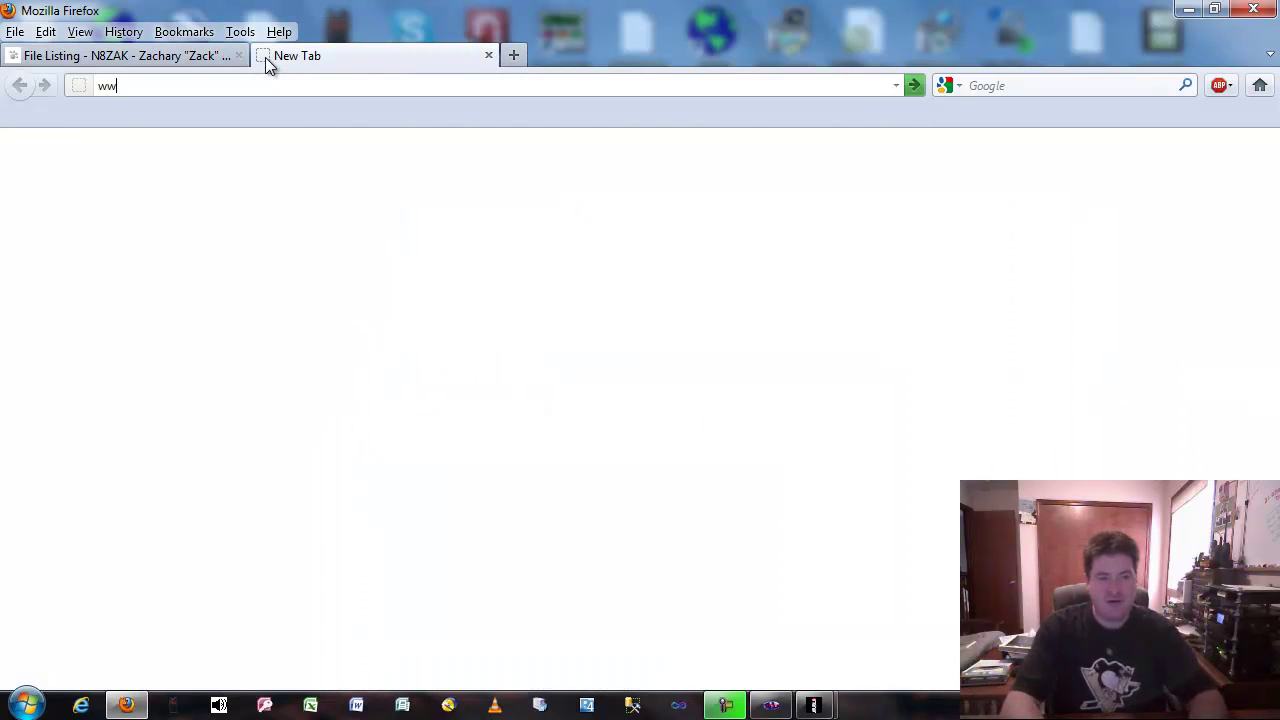
{"action": "type", "text": "w."}
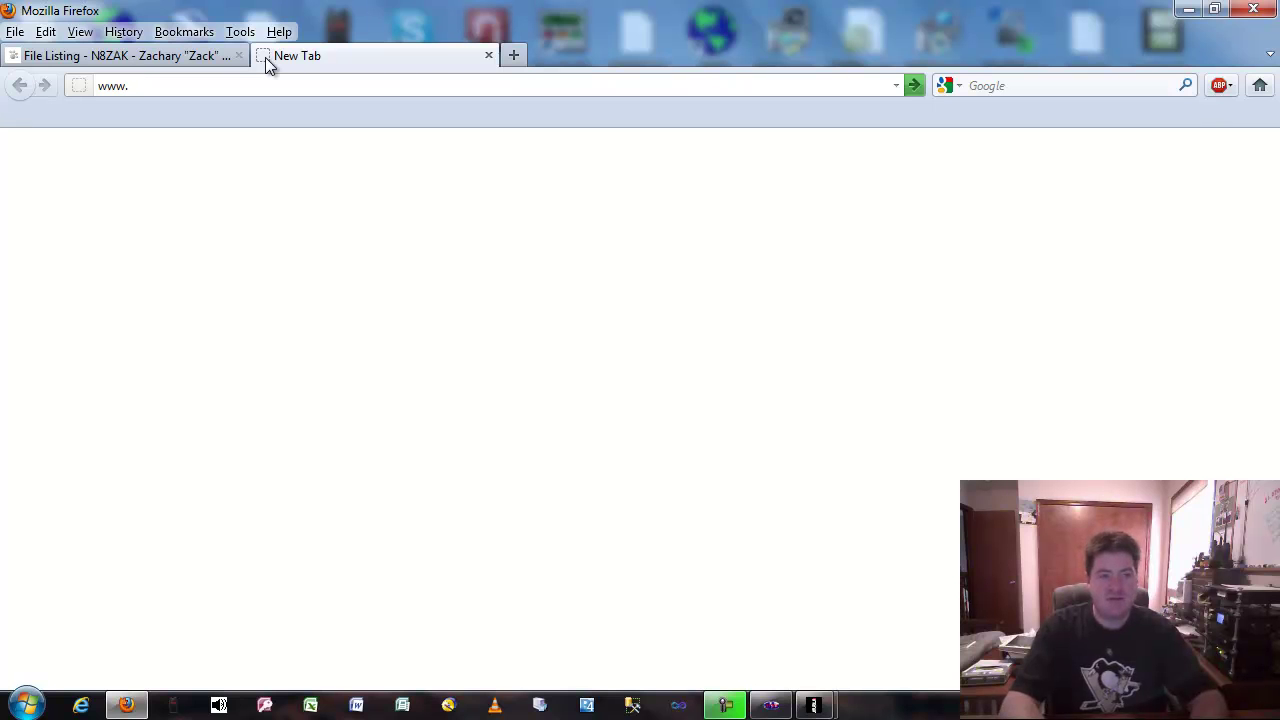
{"action": "type", "text": "w1hkj.com"}
{"action": "key", "text": "Return"}
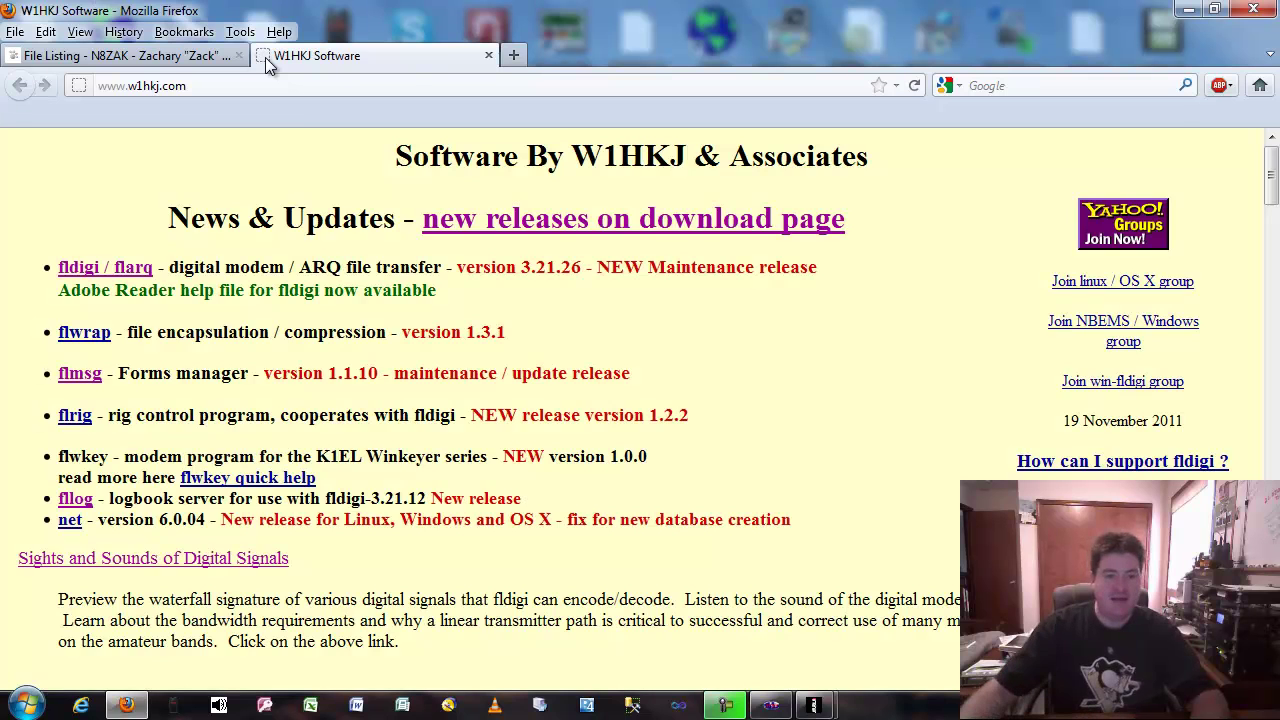
{"action": "left_click", "coordinate": [478, 220]}
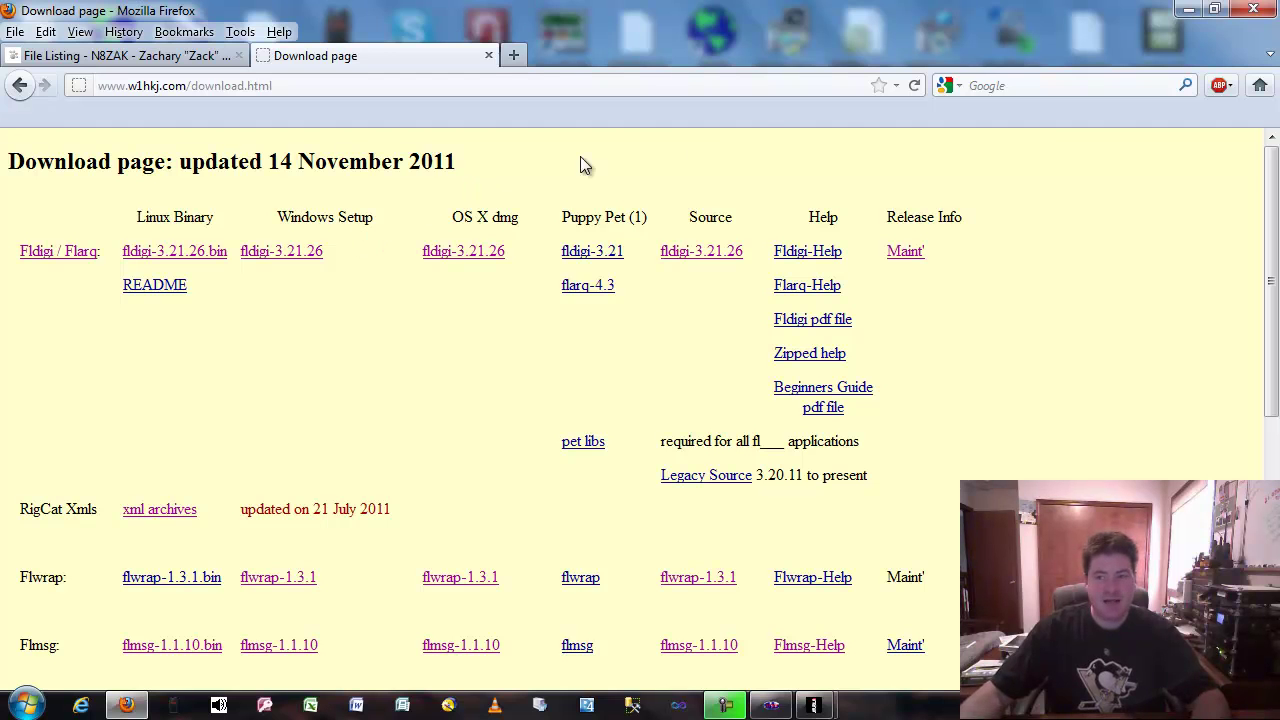
{"action": "left_click", "coordinate": [1189, 10]}
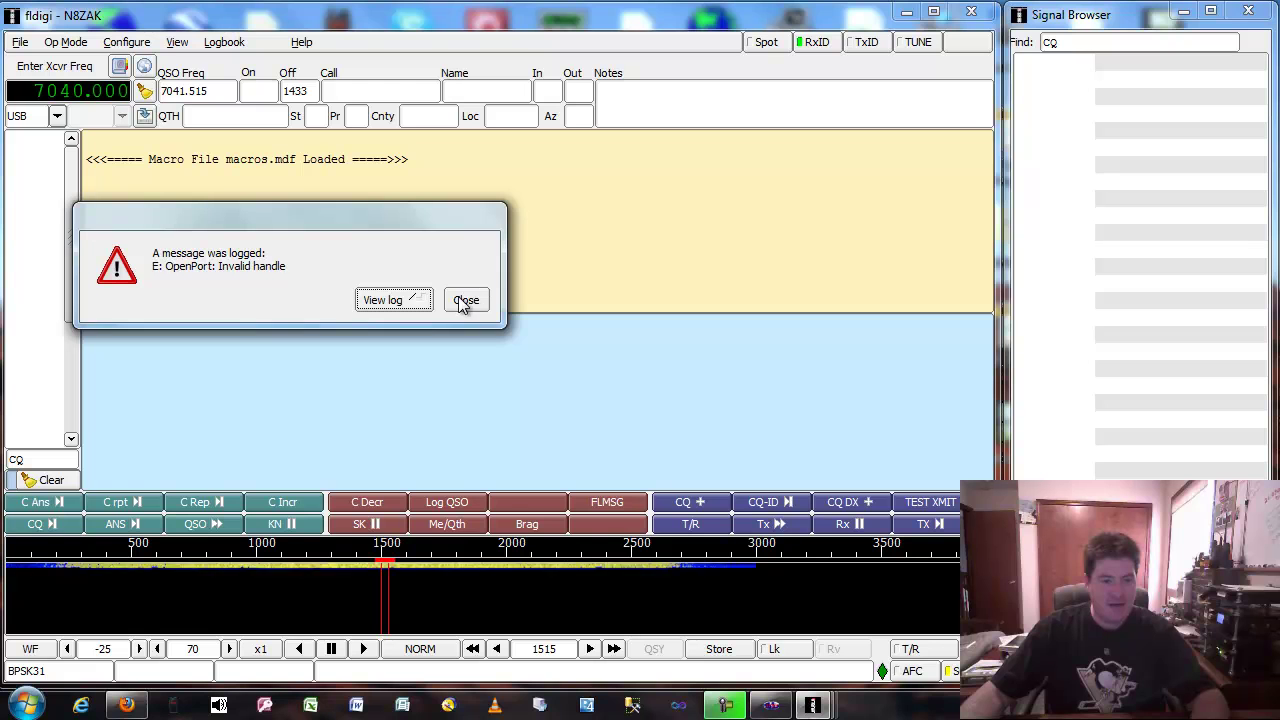
- Dismiss the OpenPort error, review the RigCAT rig control settings, and close the configuration window
{"action": "left_click", "coordinate": [462, 298]}
{"action": "left_click", "coordinate": [141, 44]}
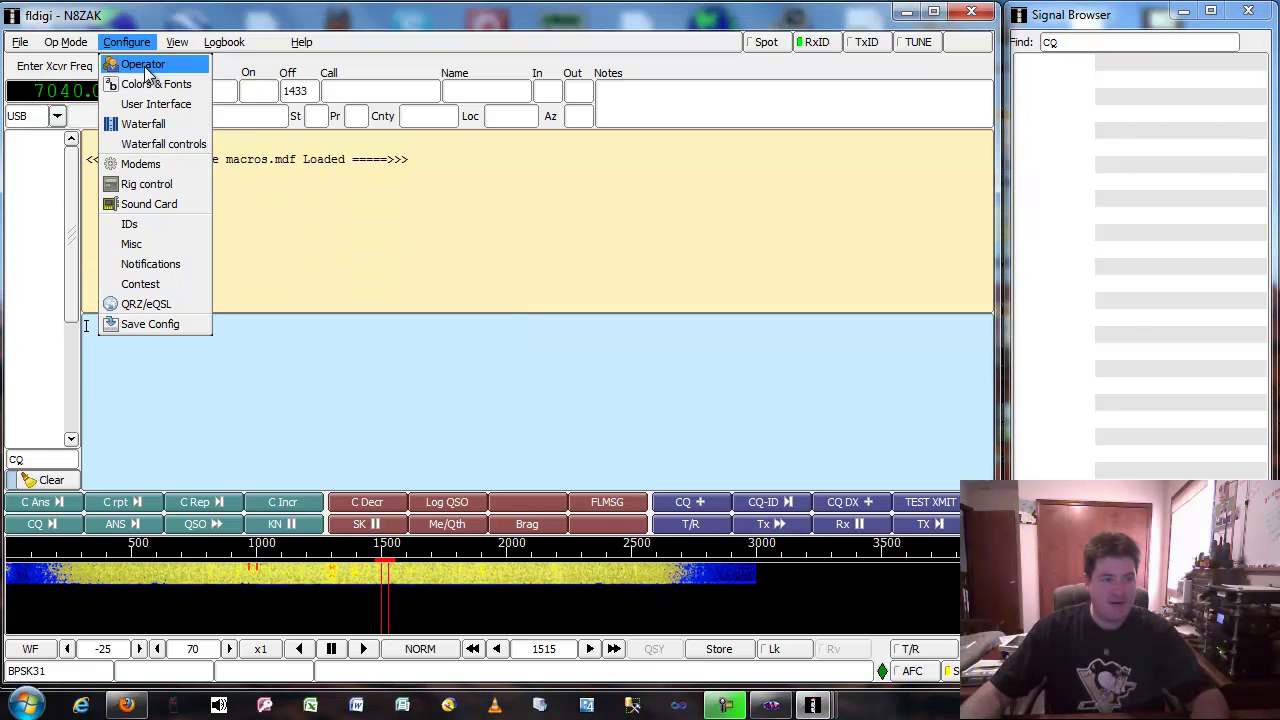
{"action": "left_click", "coordinate": [150, 184]}
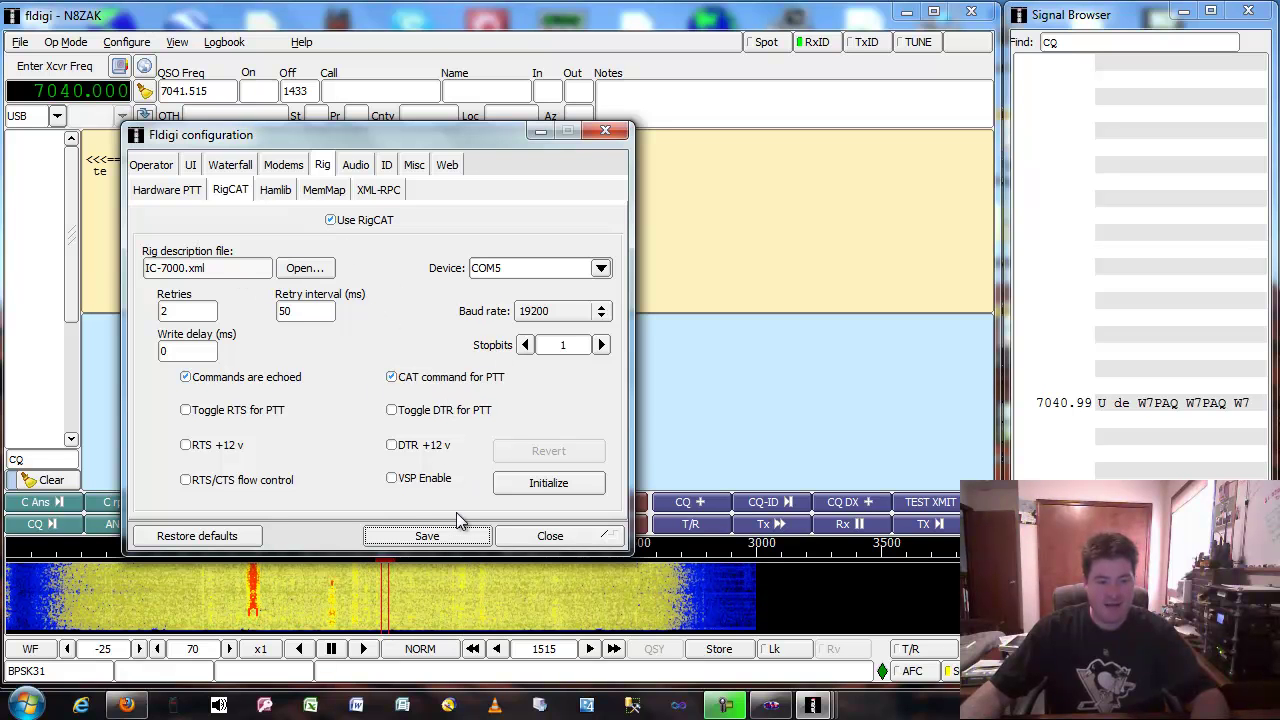
{"action": "left_click", "coordinate": [546, 537]}
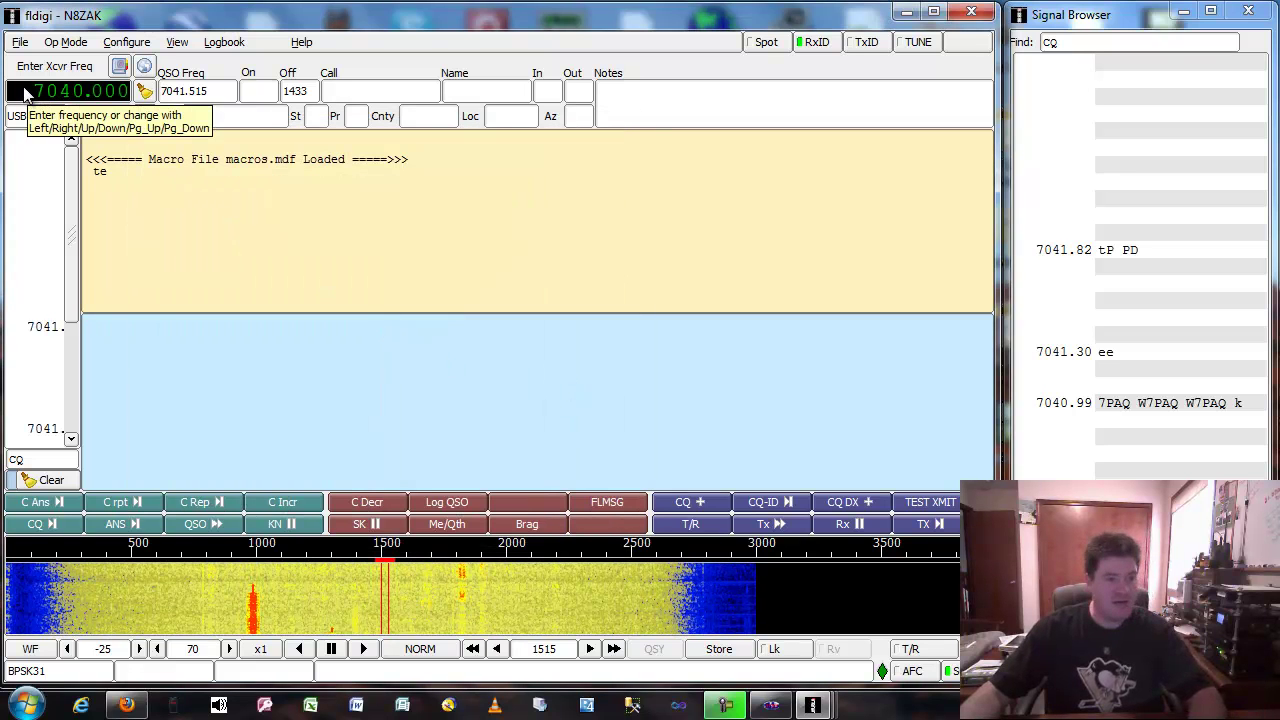
- Tune the dial frequency to 14070.000 and clear the receive pane
{"action": "scroll", "coordinate": [36, 95], "scroll_direction": "up", "scroll_amount": 8}
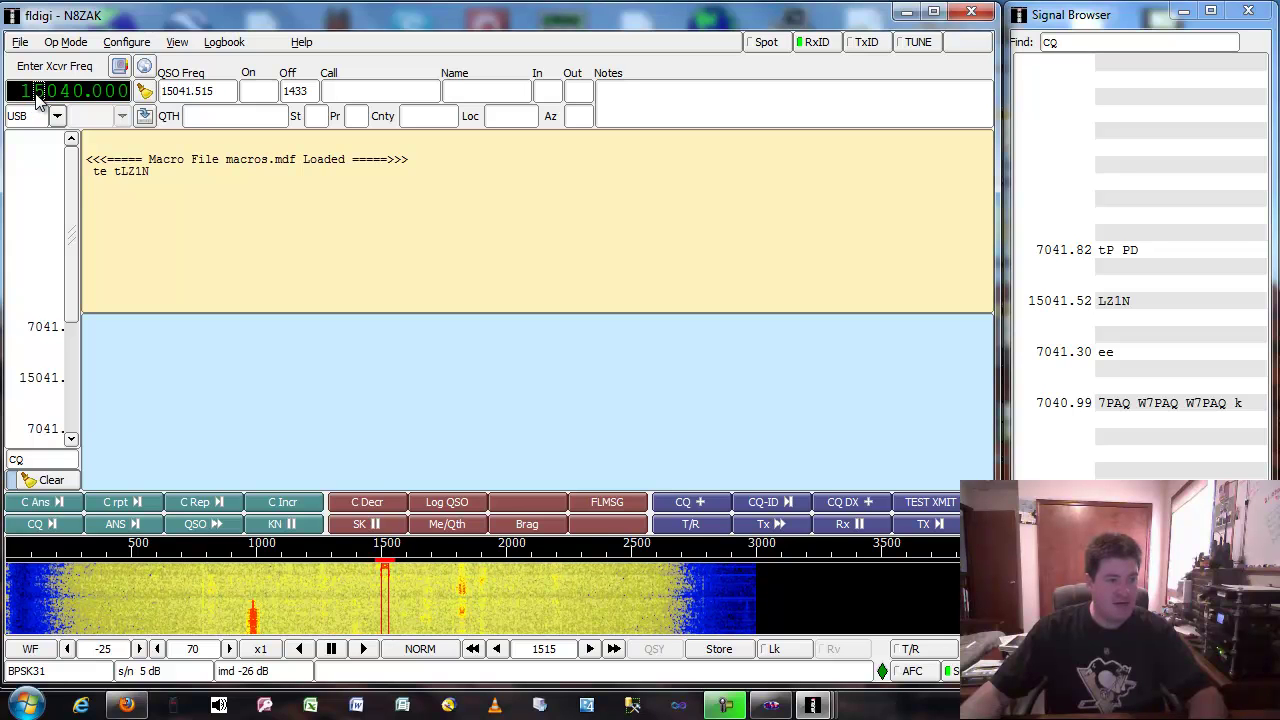
{"action": "scroll", "coordinate": [36, 95], "scroll_direction": "down", "scroll_amount": 1}
{"action": "scroll", "coordinate": [68, 95], "scroll_direction": "up", "scroll_amount": 1}
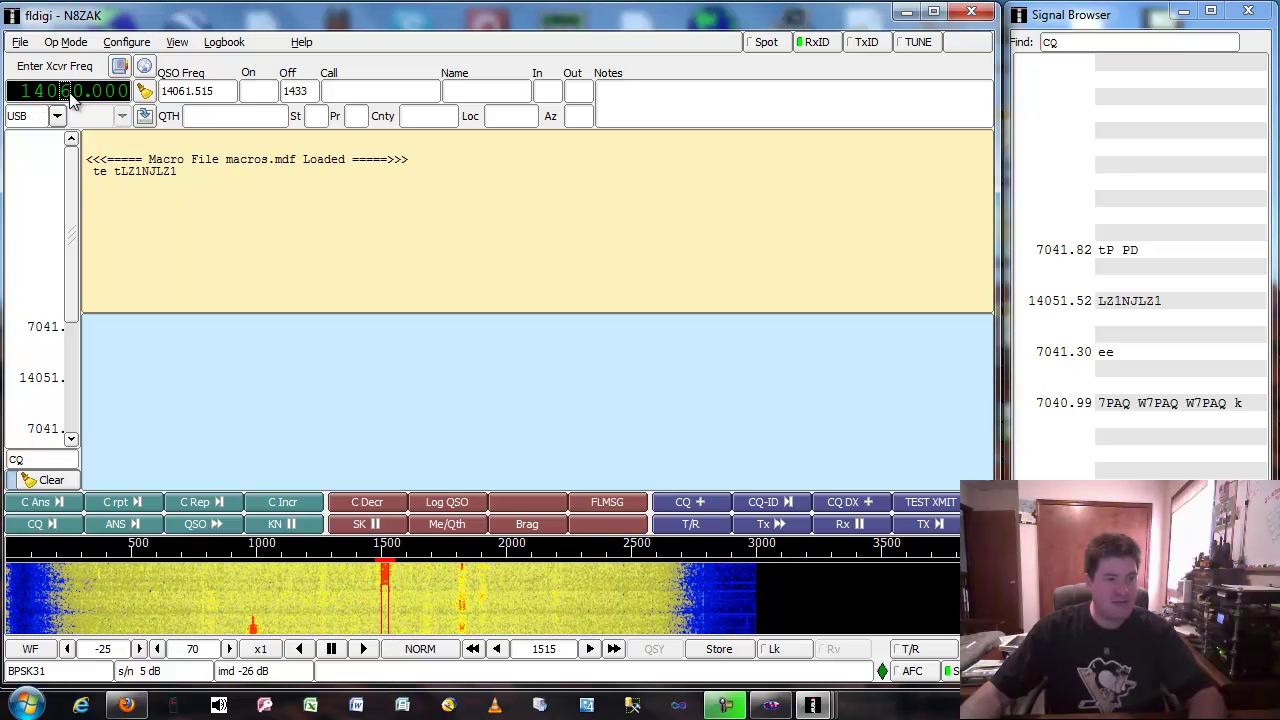
{"action": "right_click", "coordinate": [243, 208]}
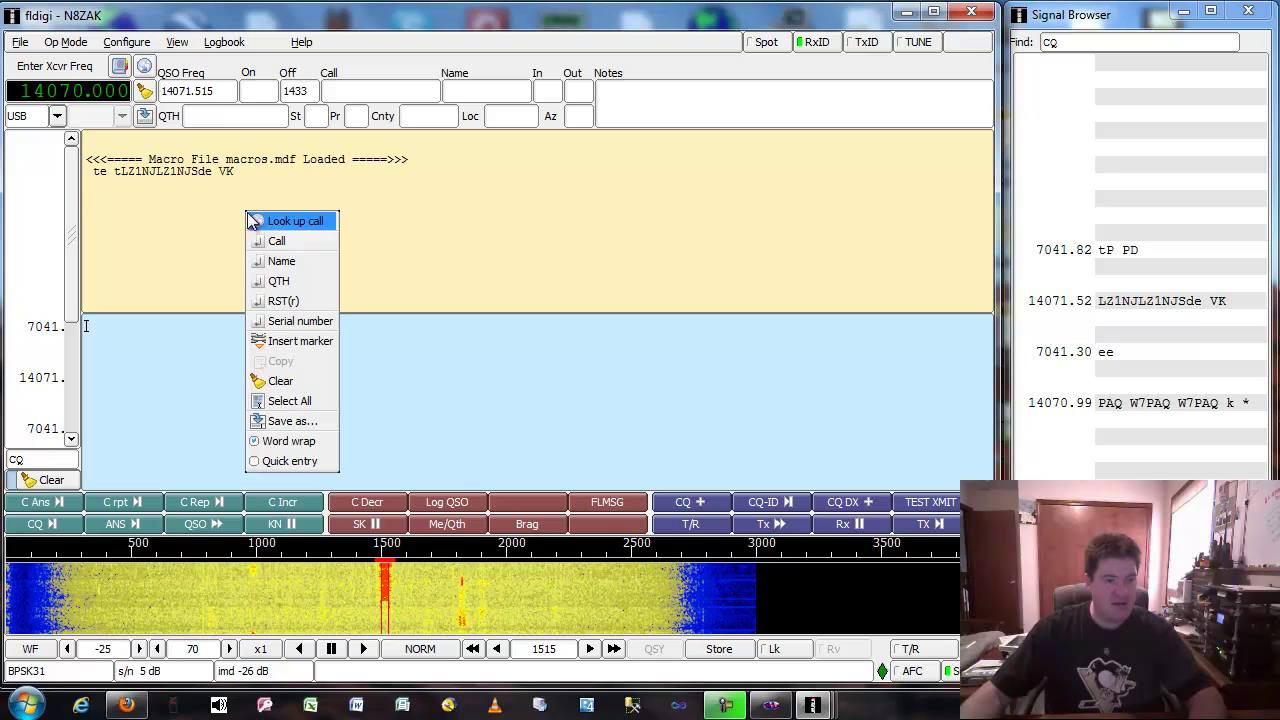
{"action": "left_click", "coordinate": [284, 378]}
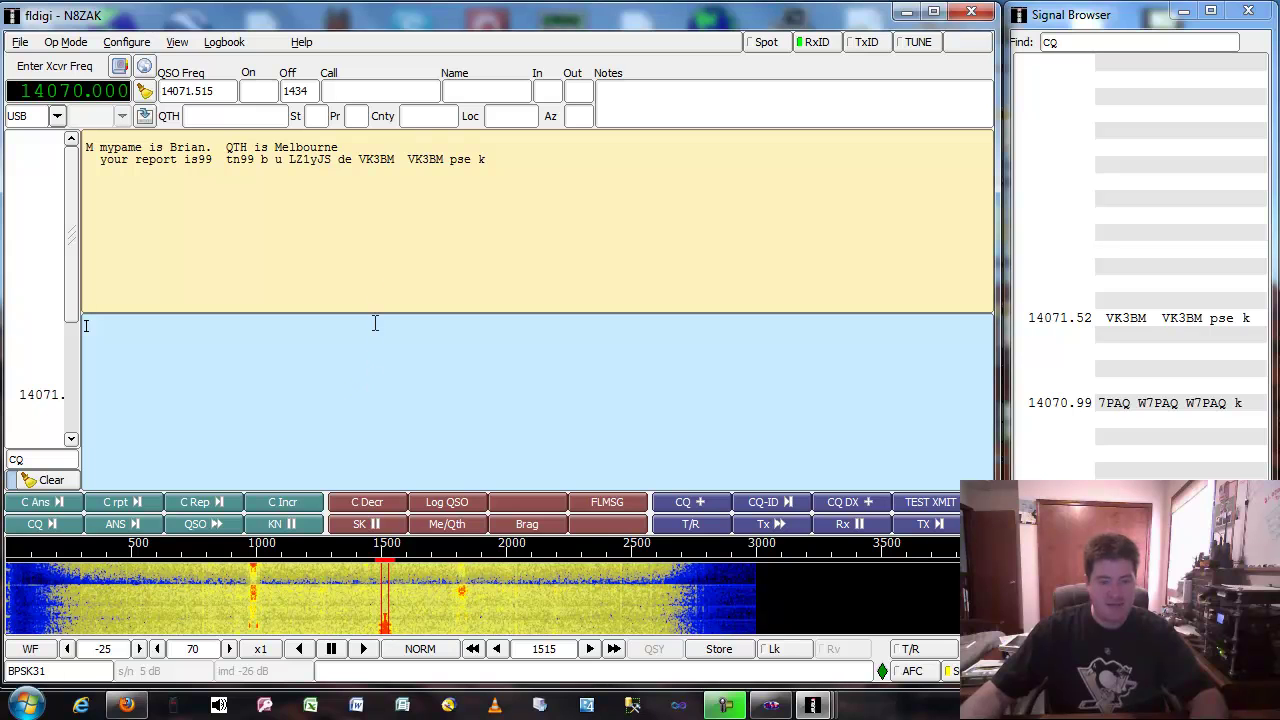
- Put the decoded callsign in the Call field, check its QRZ.com profile, then minimize the browser
{"action": "left_click", "coordinate": [379, 160]}
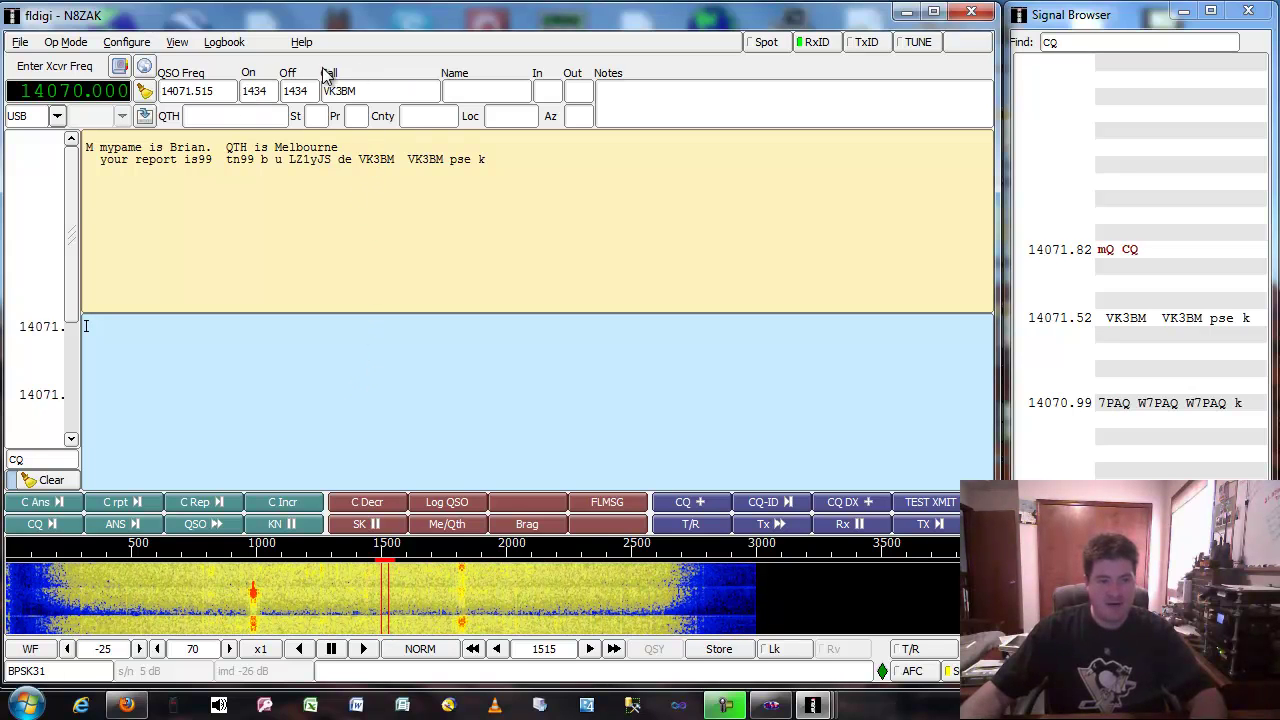
{"action": "left_click", "coordinate": [146, 67]}
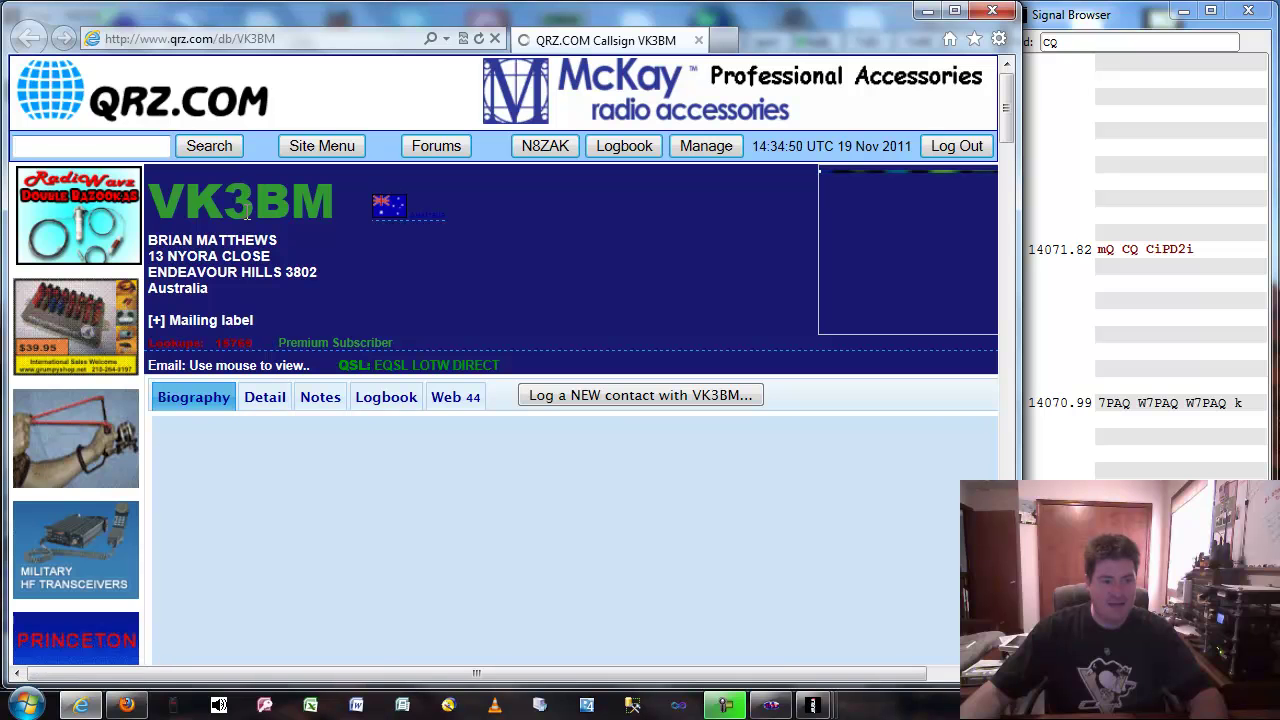
{"action": "scroll", "coordinate": [386, 325], "scroll_direction": "down", "scroll_amount": 5}
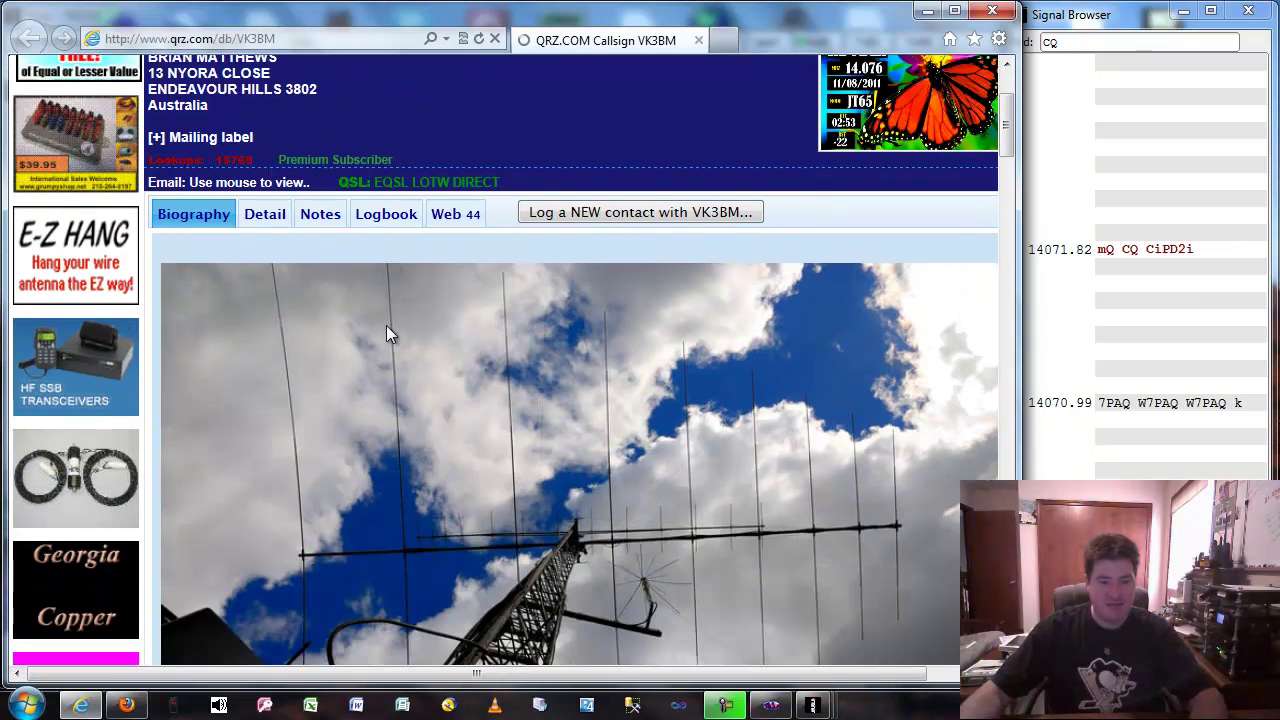
{"action": "scroll", "coordinate": [400, 316], "scroll_direction": "up", "scroll_amount": 1}
{"action": "scroll", "coordinate": [403, 313], "scroll_direction": "up", "scroll_amount": 3}
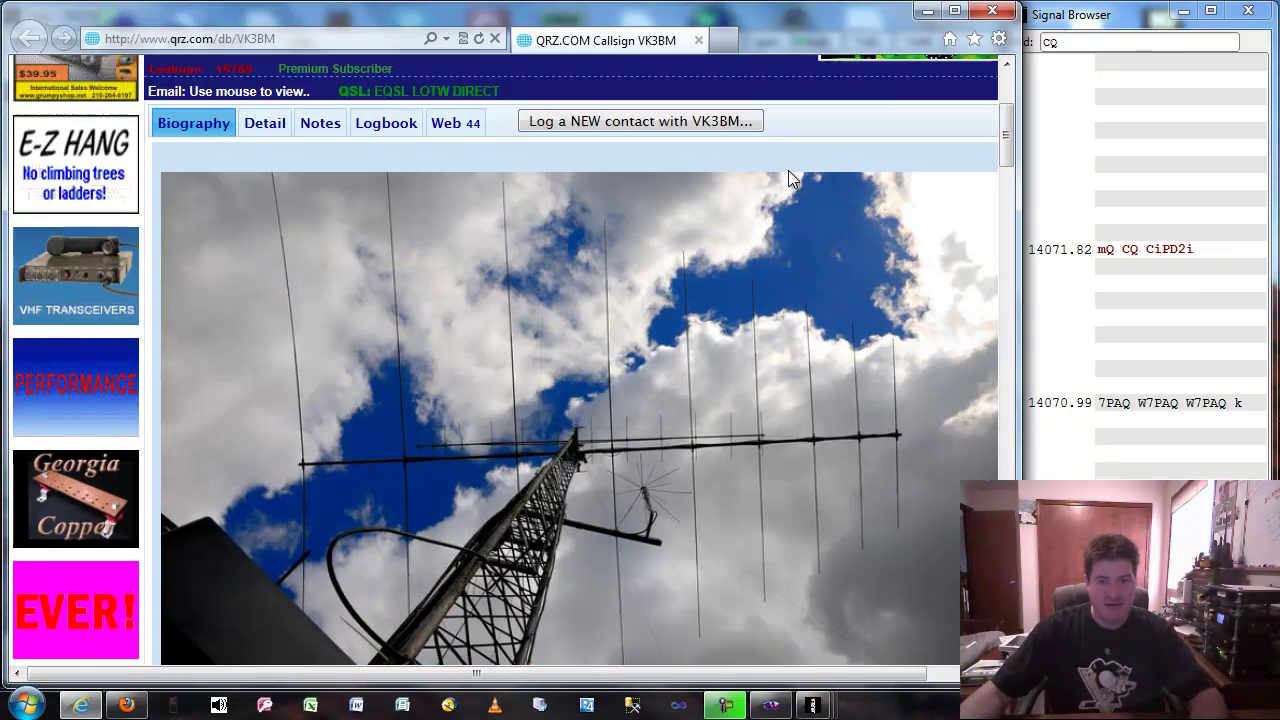
{"action": "left_click", "coordinate": [928, 10]}
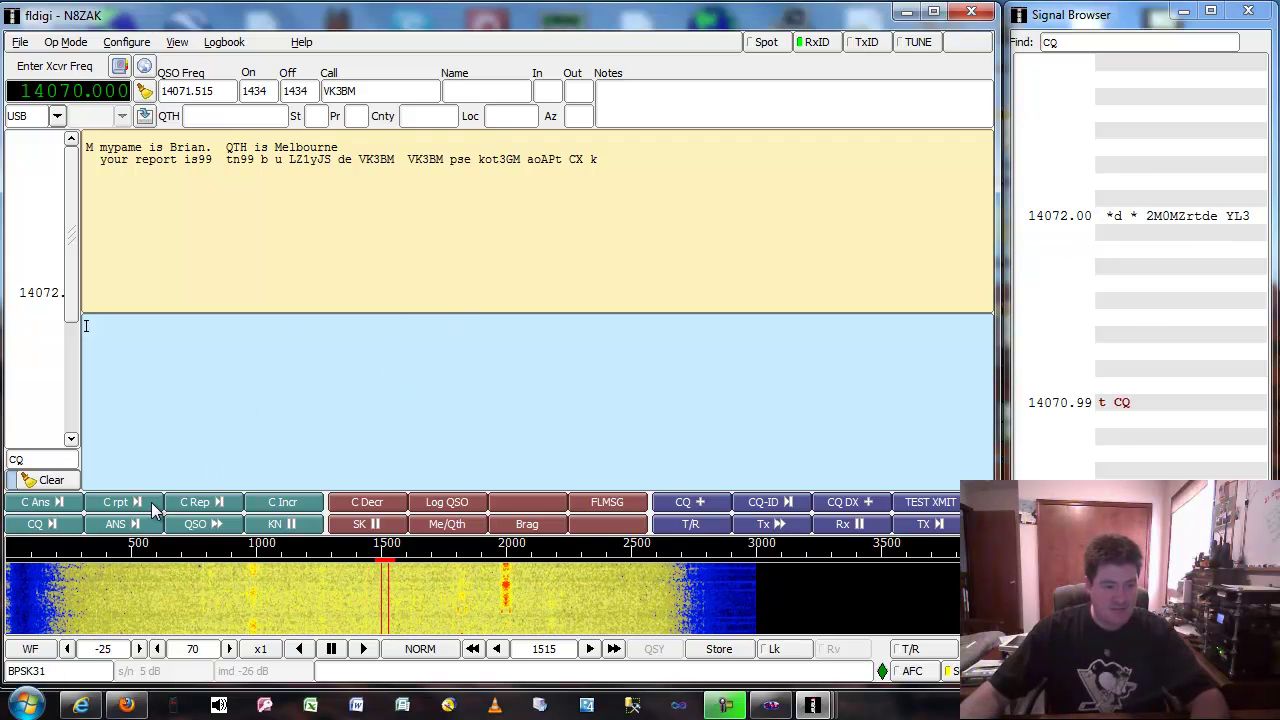
- Answer the Melbourne station with the ANS macro
{"action": "left_click", "coordinate": [122, 525]}
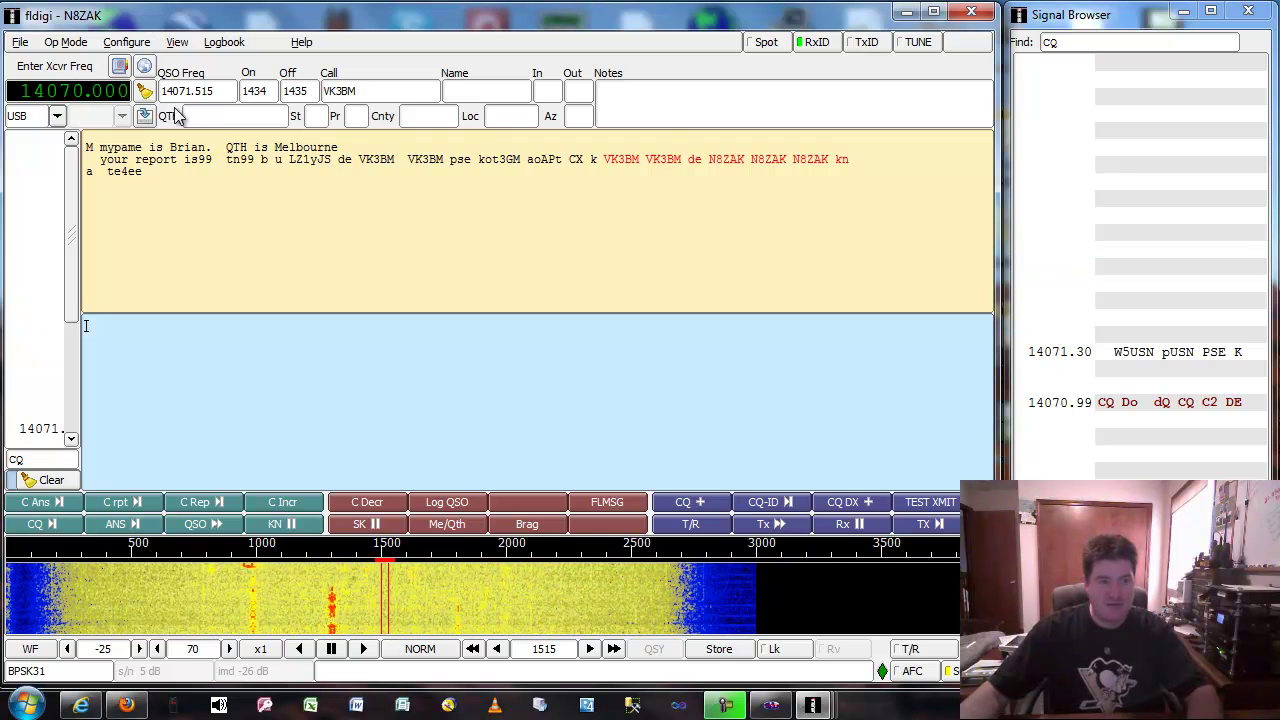
{"action": "left_click", "coordinate": [127, 42]}
{"action": "mouse_move", "coordinate": [66, 42]}
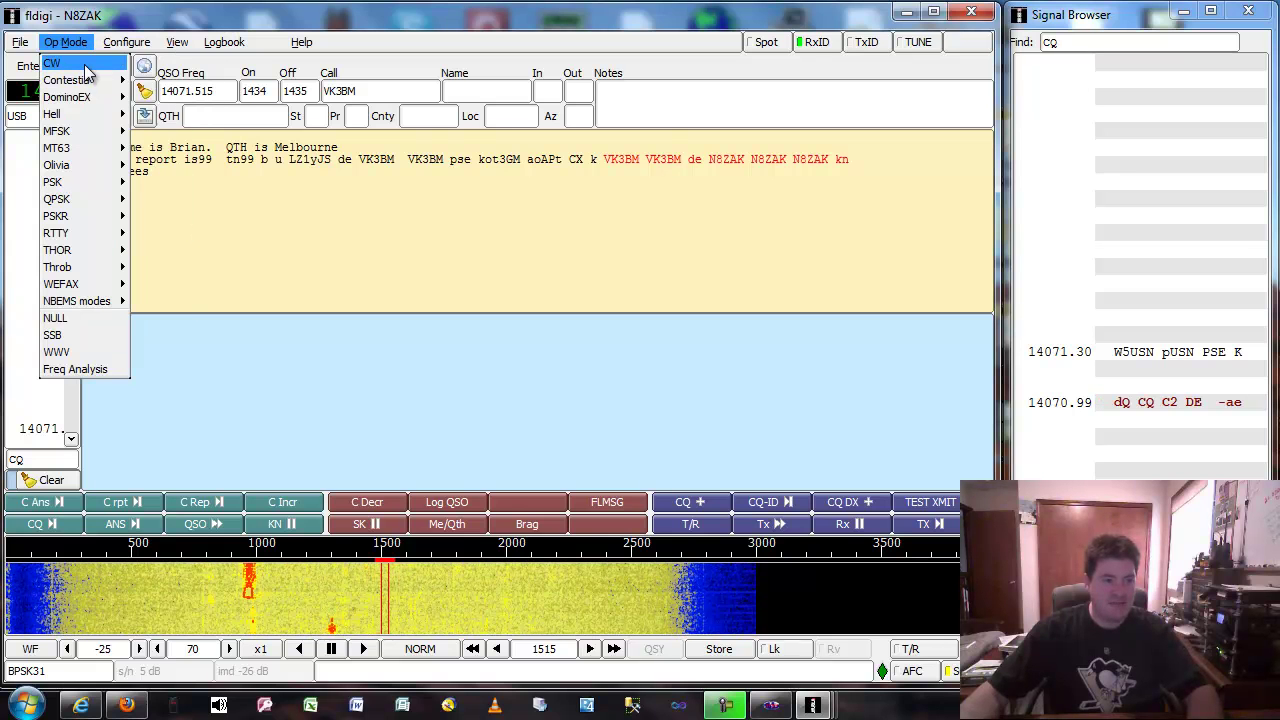
{"action": "mouse_move", "coordinate": [87, 131]}
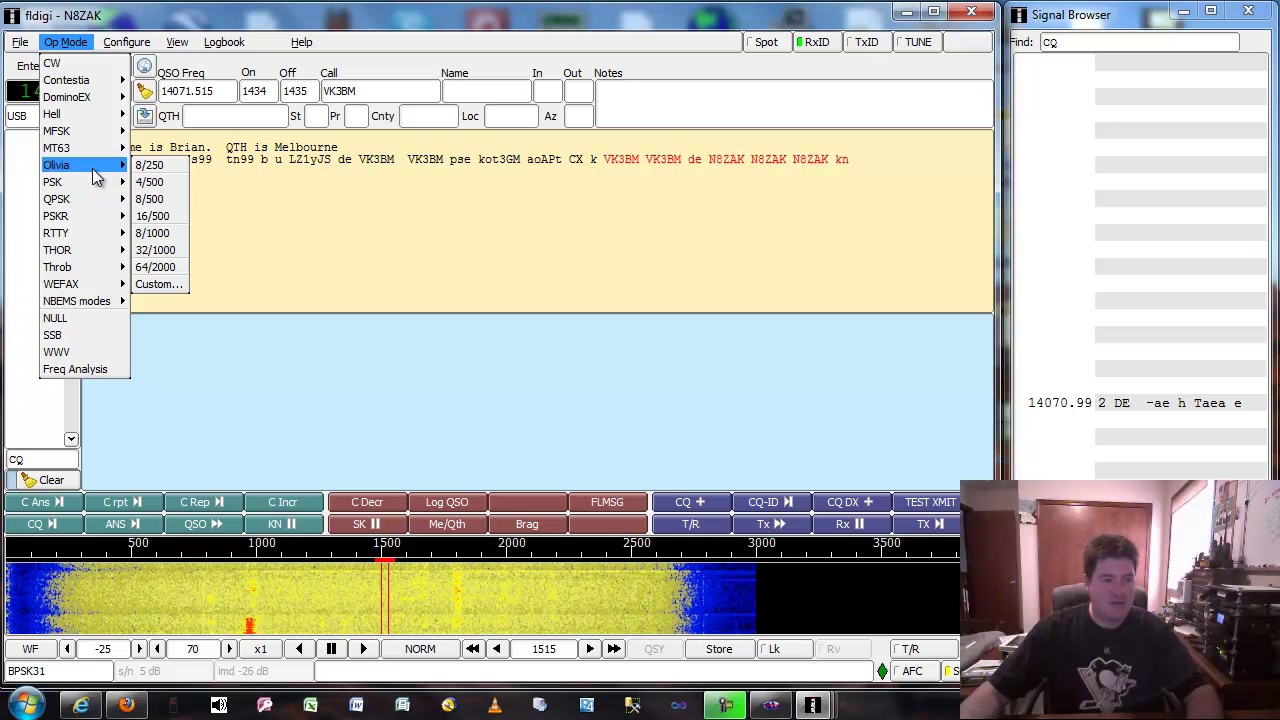
{"action": "mouse_move", "coordinate": [104, 236]}
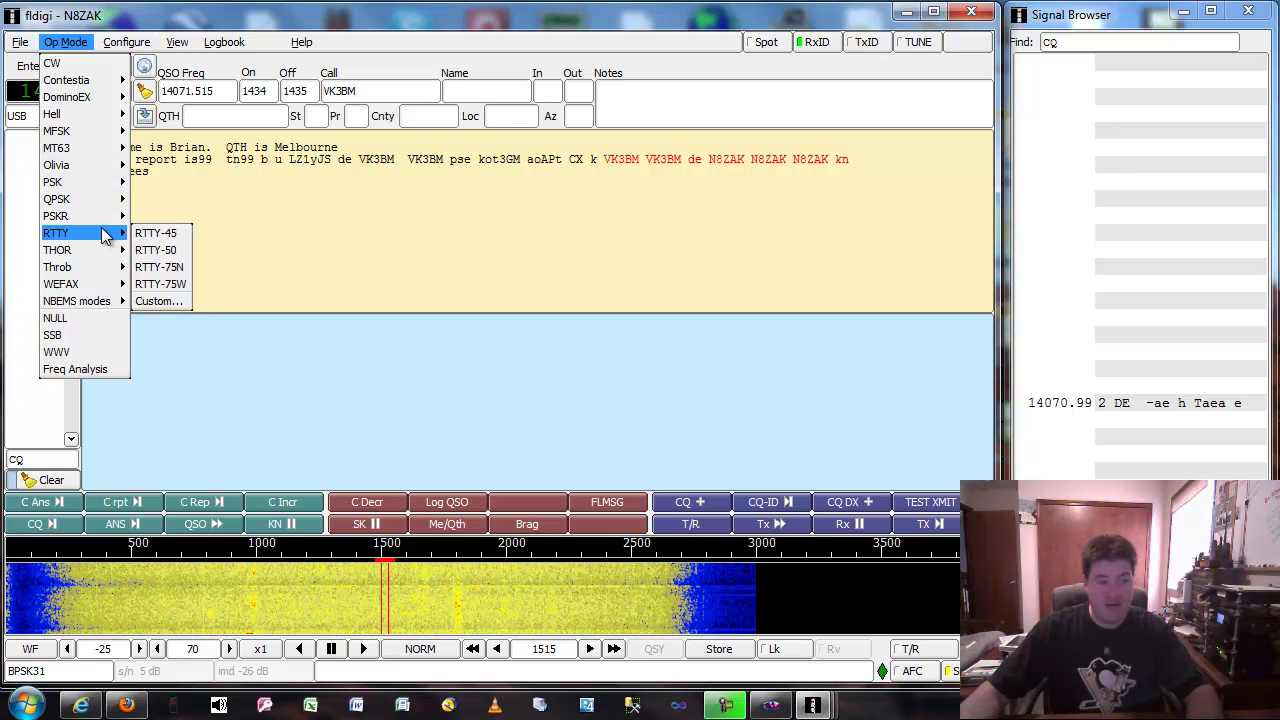
{"action": "mouse_move", "coordinate": [112, 286]}
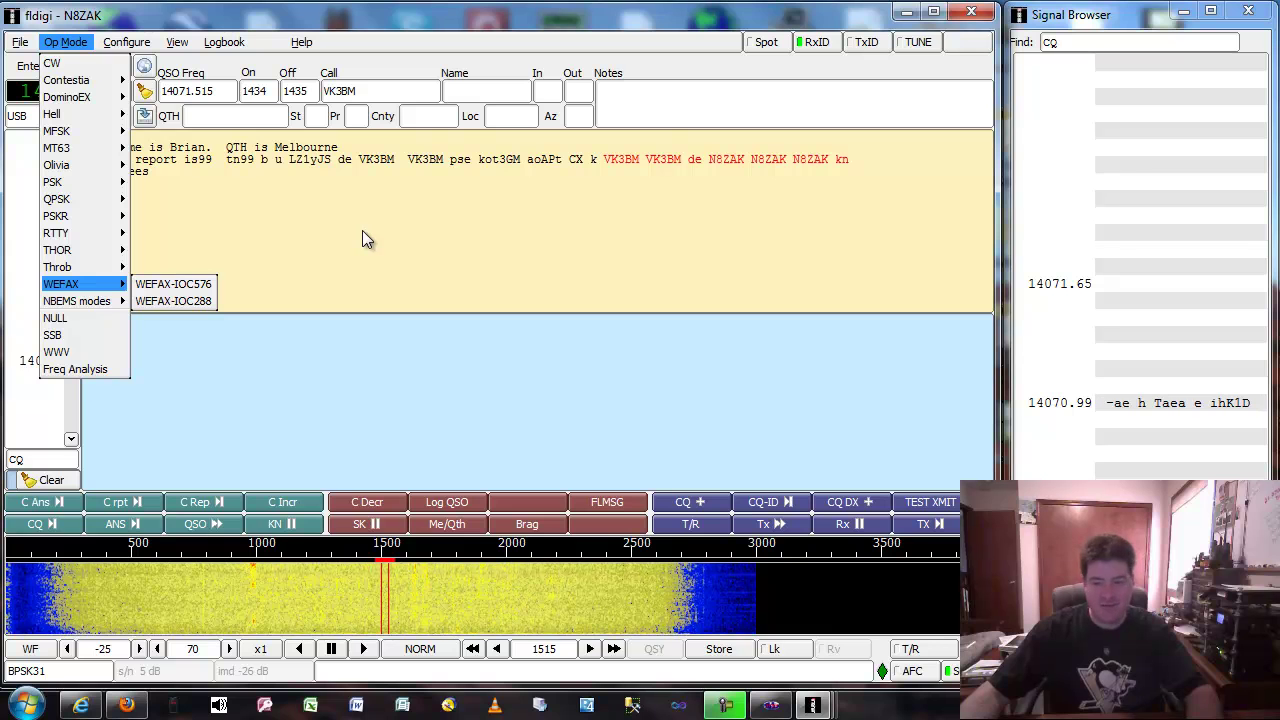
{"action": "left_click", "coordinate": [431, 222]}
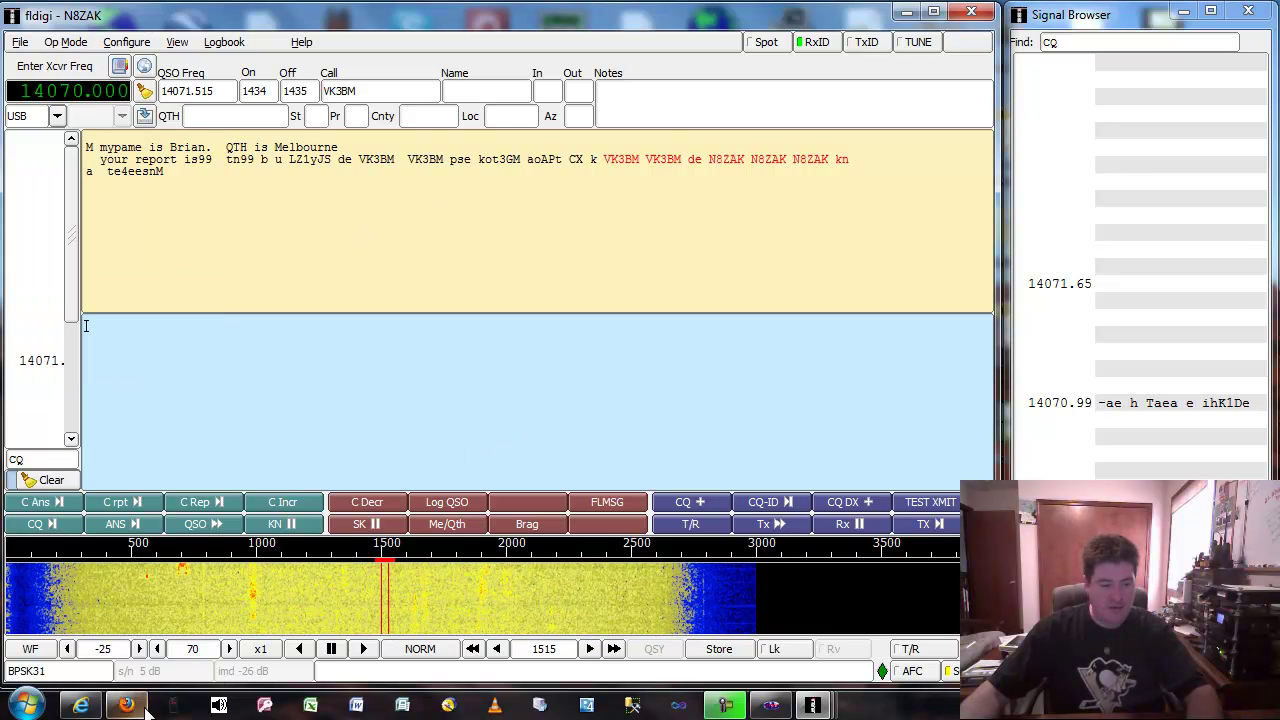
{"action": "mouse_move", "coordinate": [141, 706]}
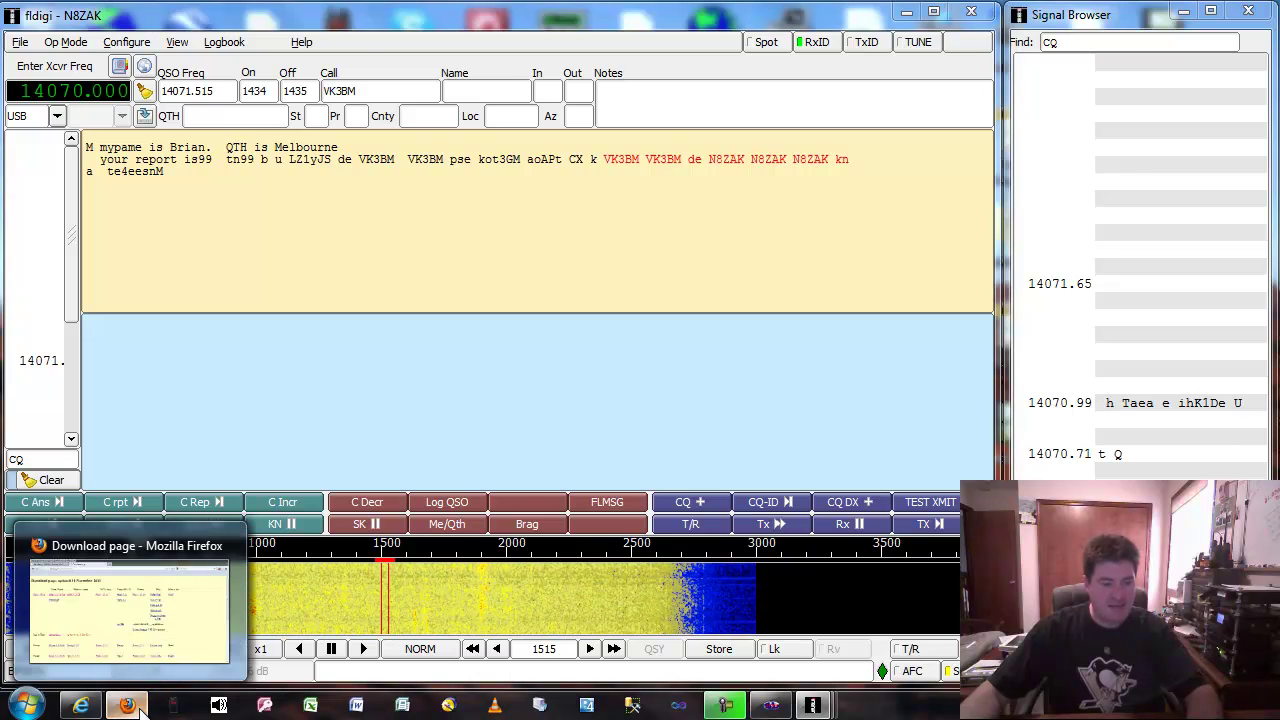
- Return Firefox to the W1HKJ home page and open Sights and Sounds of Digital Signals
{"action": "left_click", "coordinate": [209, 596]}
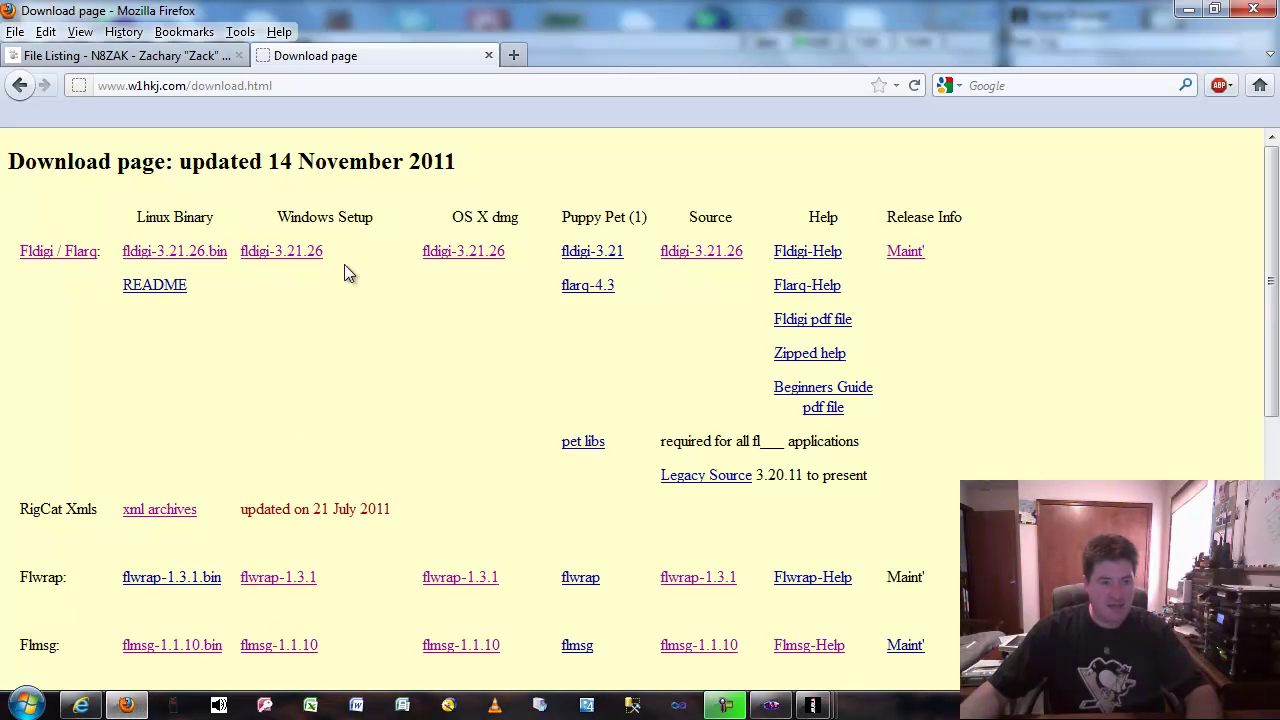
{"action": "left_click", "coordinate": [18, 86]}
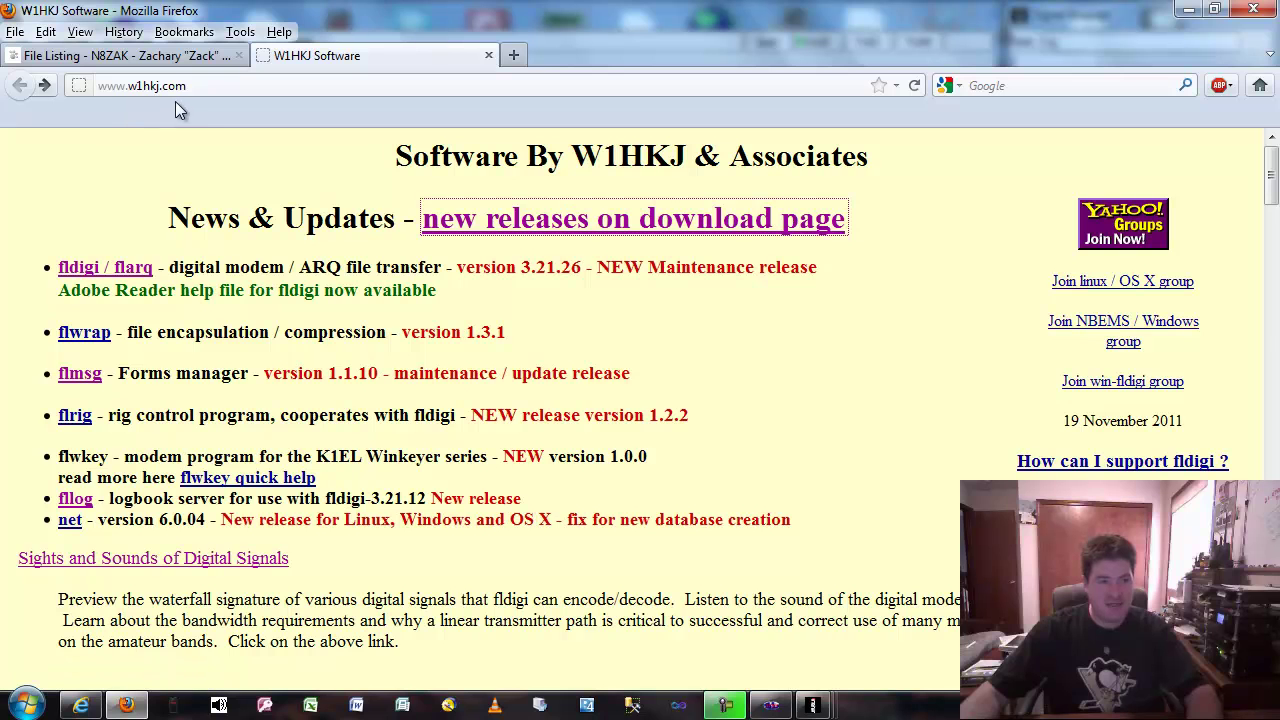
{"action": "scroll", "coordinate": [224, 228], "scroll_direction": "down", "scroll_amount": 4}
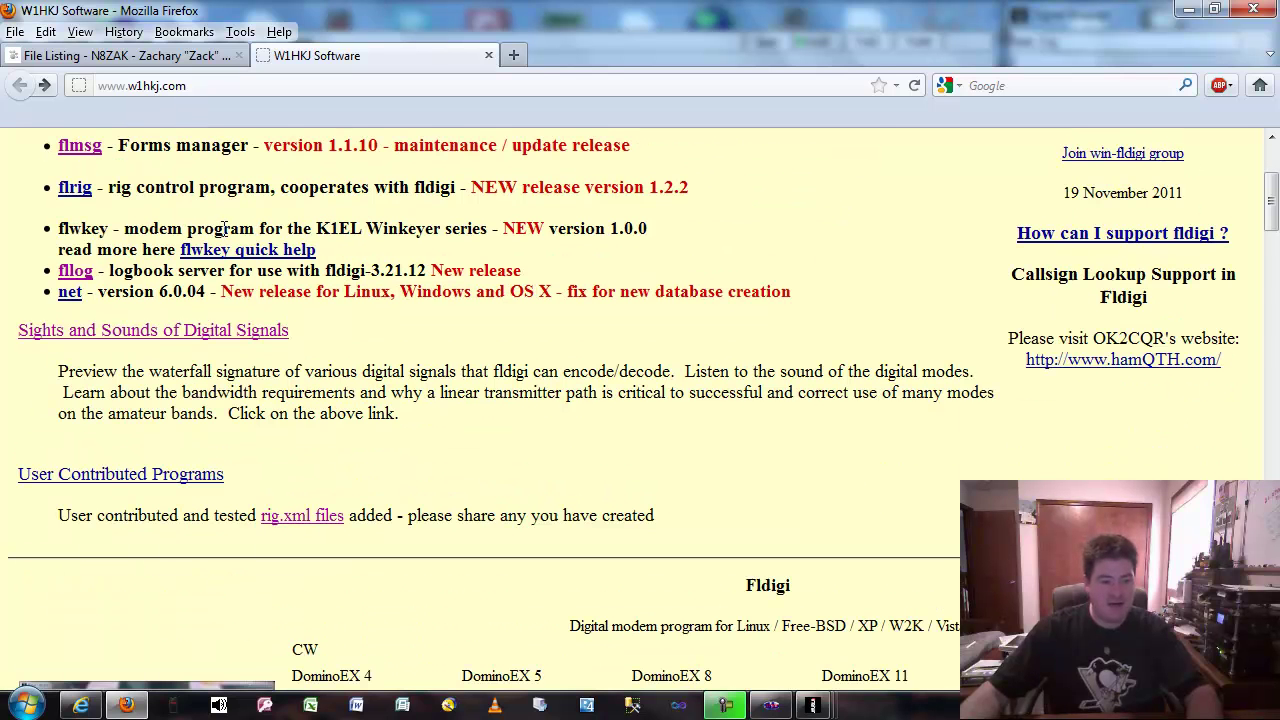
{"action": "left_click", "coordinate": [183, 329]}
- View the MFSK, RTTY and Olivia waterfall examples
{"action": "scroll", "coordinate": [371, 316], "scroll_direction": "down", "scroll_amount": 2}
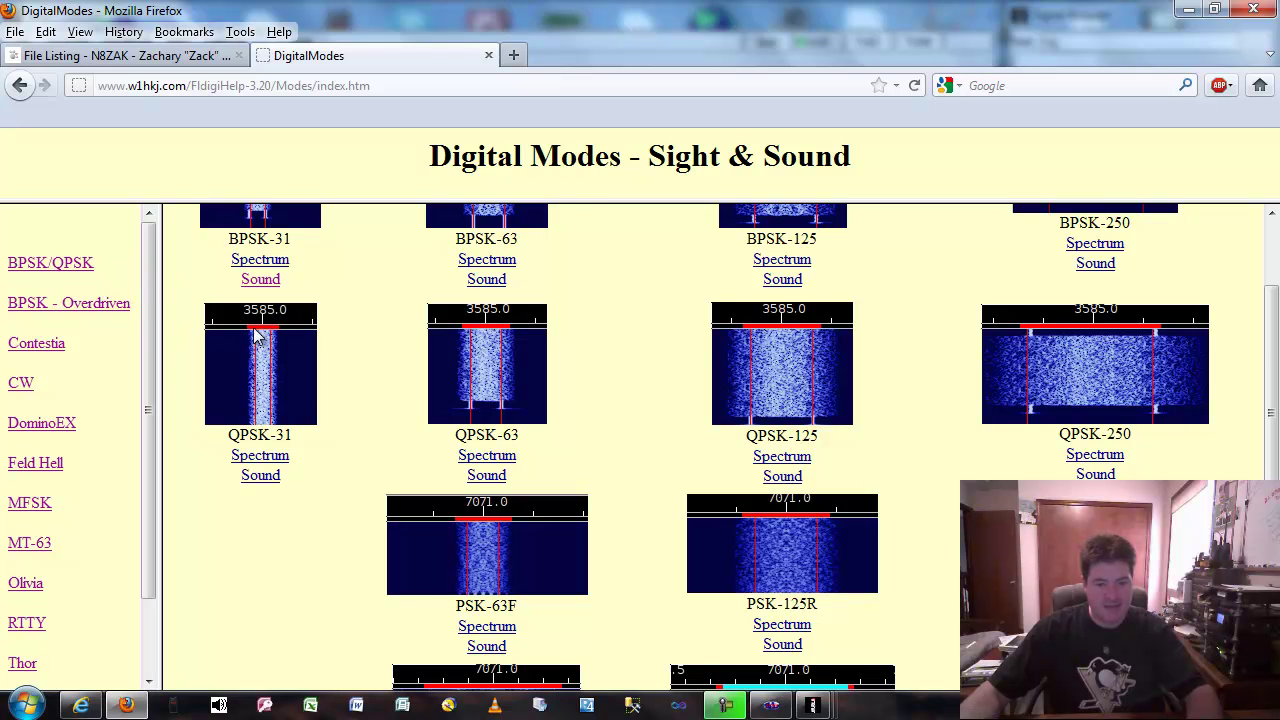
{"action": "scroll", "coordinate": [276, 338], "scroll_direction": "up", "scroll_amount": 2}
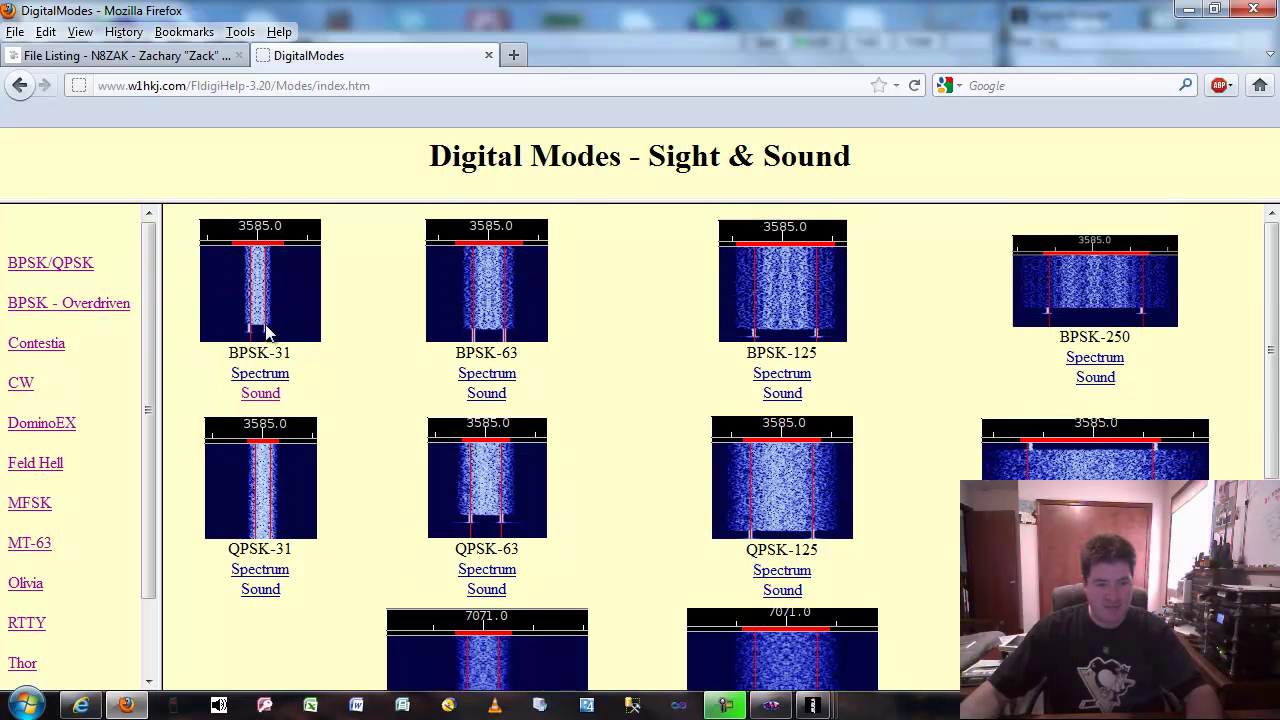
{"action": "left_click", "coordinate": [38, 503]}
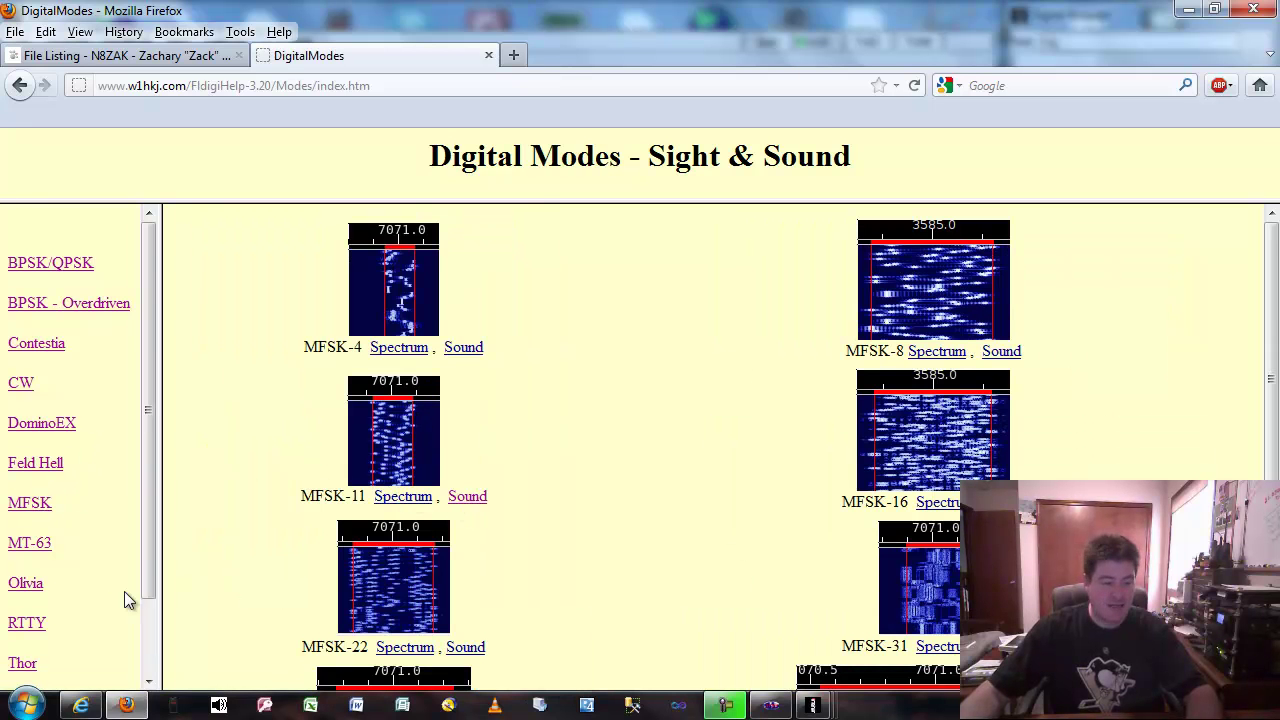
{"action": "left_click", "coordinate": [33, 621]}
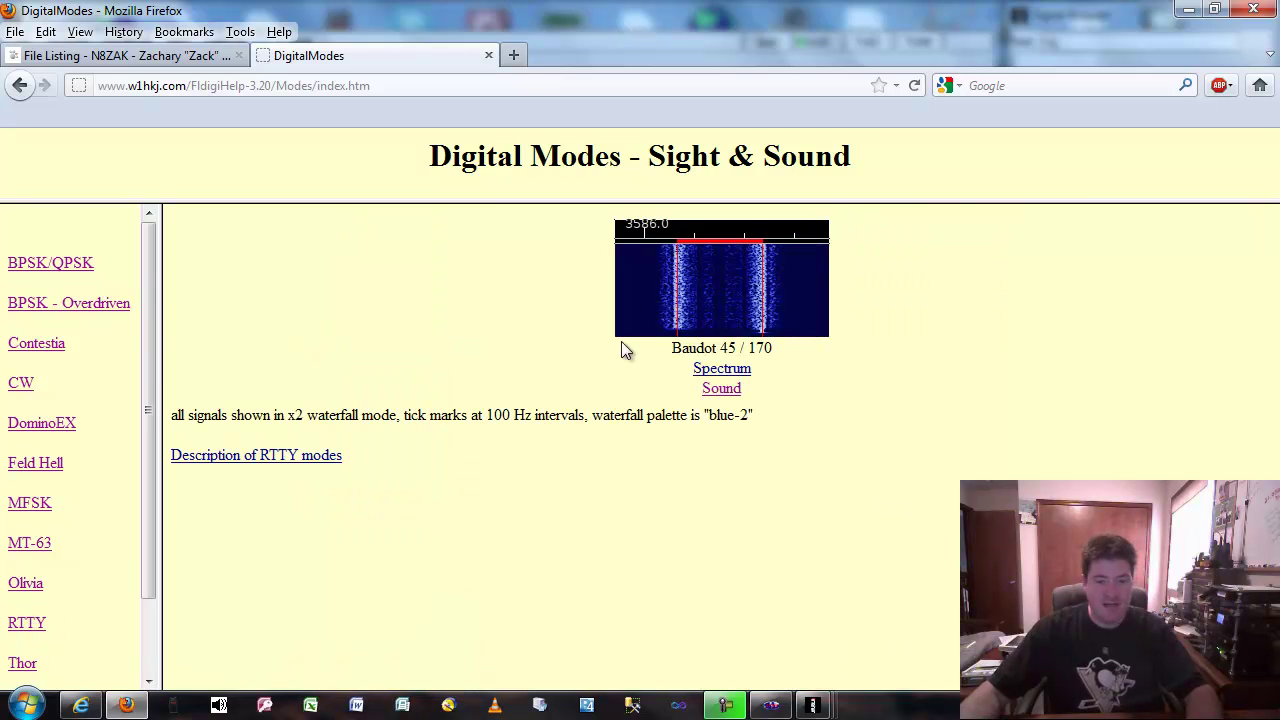
{"action": "left_click", "coordinate": [40, 584]}
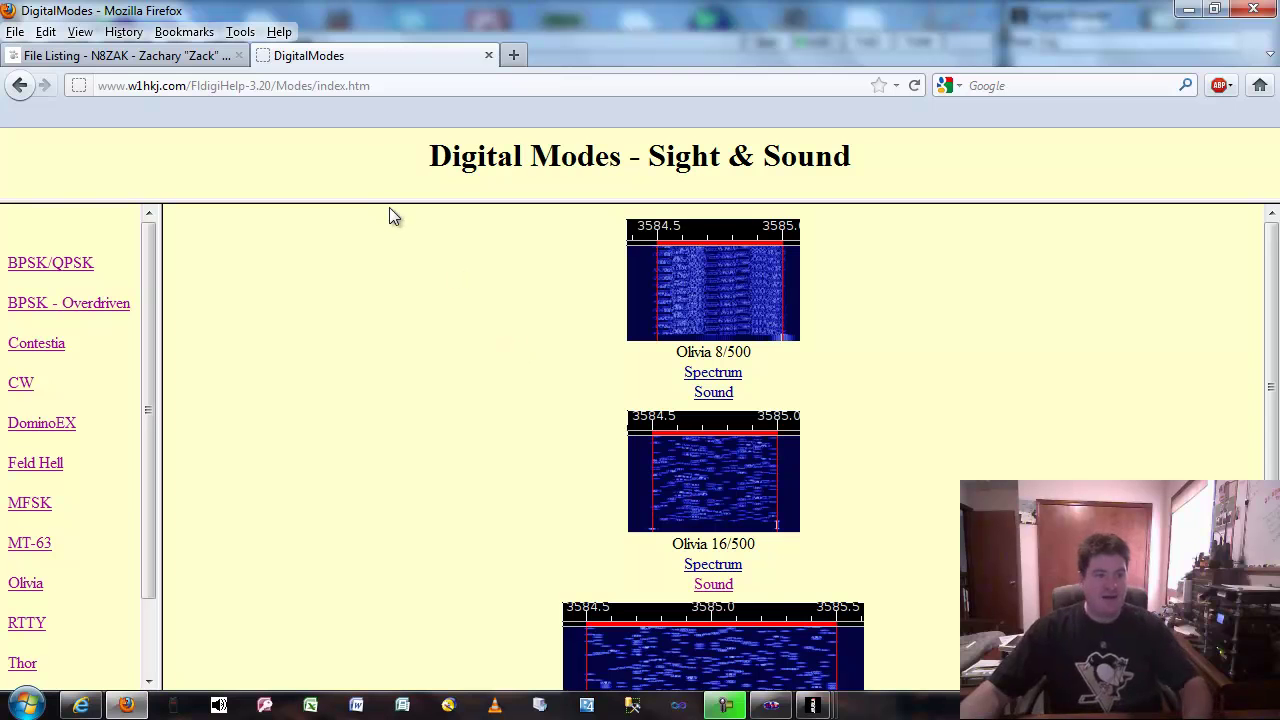
- Return to fldigi and copy the CQ station's callsign into the Call field
{"action": "left_click", "coordinate": [1187, 9]}
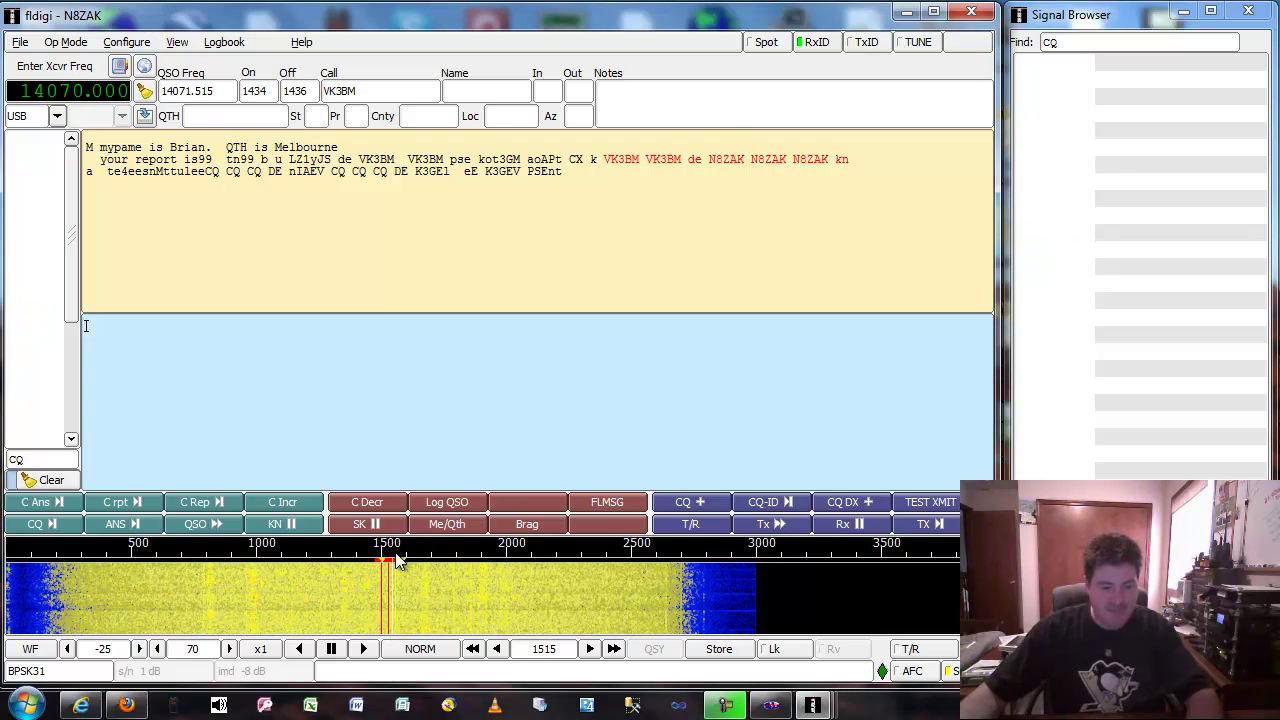
{"action": "left_click", "coordinate": [432, 171]}
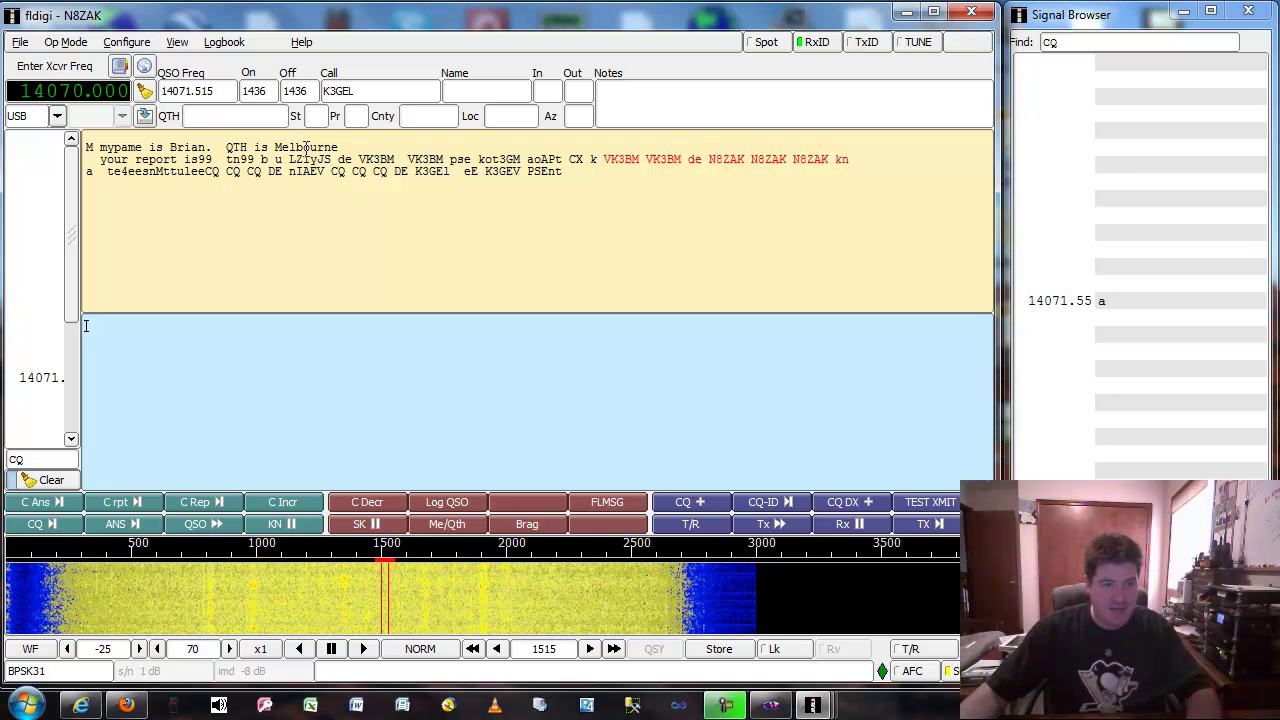
- Tune to the CQ signal at 1545 Hz, verify its callsign, and reply with ANS
{"action": "left_click", "coordinate": [391, 593]}
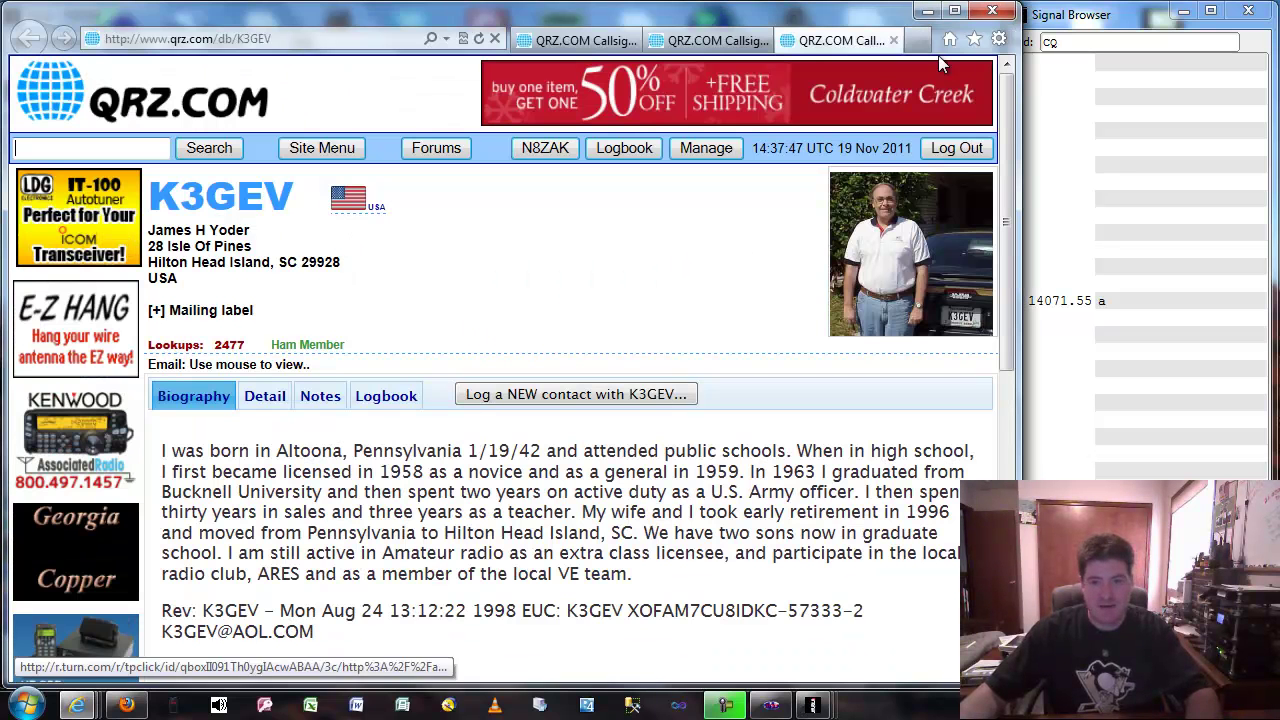
{"action": "left_click", "coordinate": [929, 11]}
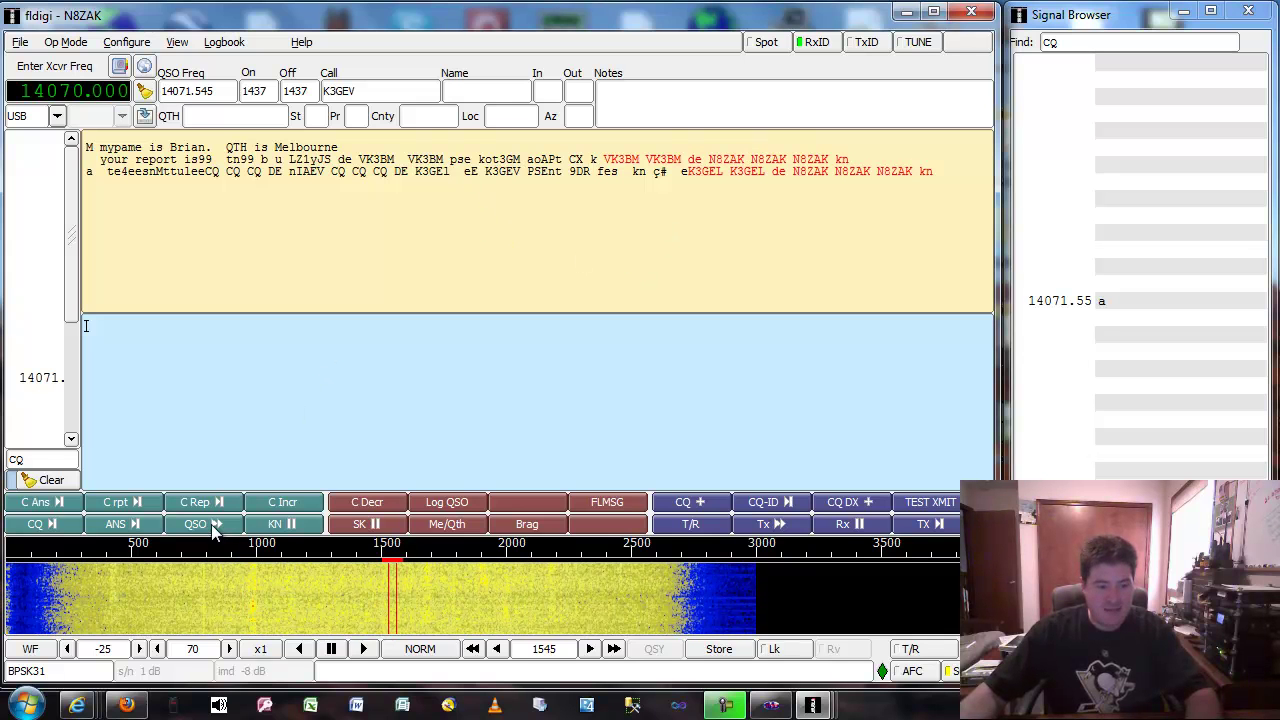
{"action": "left_click", "coordinate": [152, 523]}
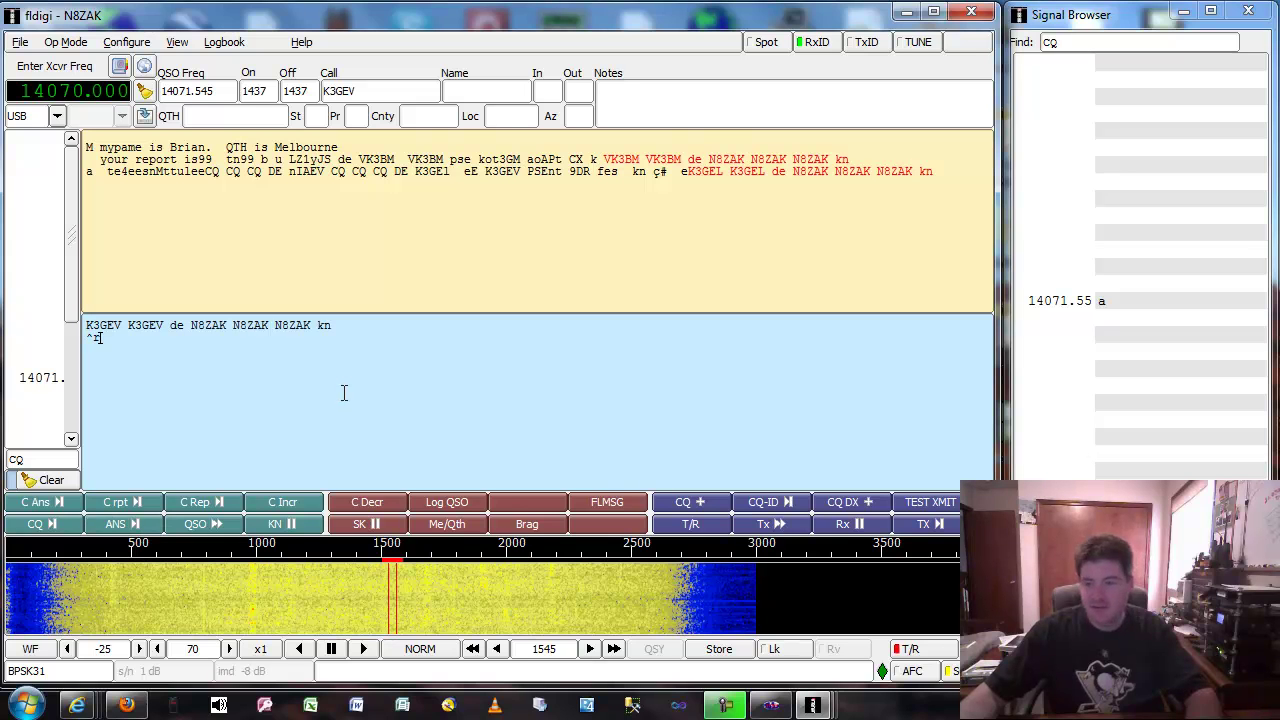